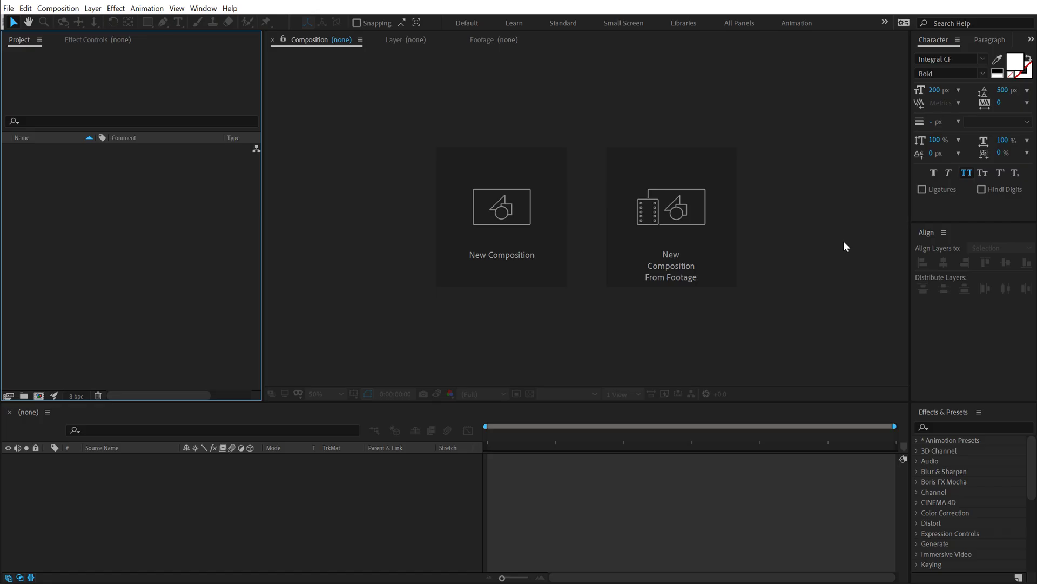
Create a 1920×1080, 30 fps, ten-second composition named Render
left_click(496, 251)
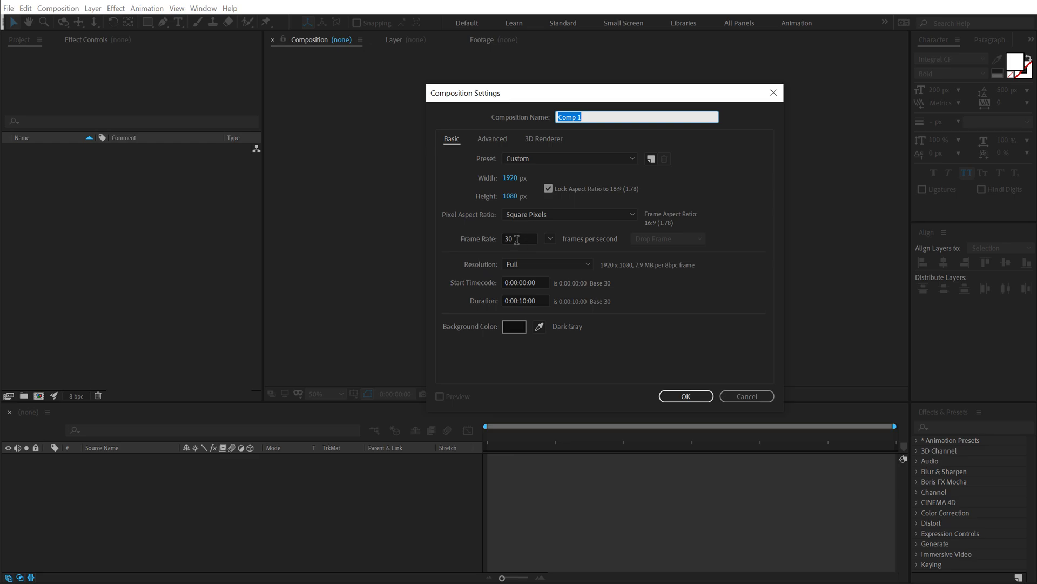
left_click(559, 117)
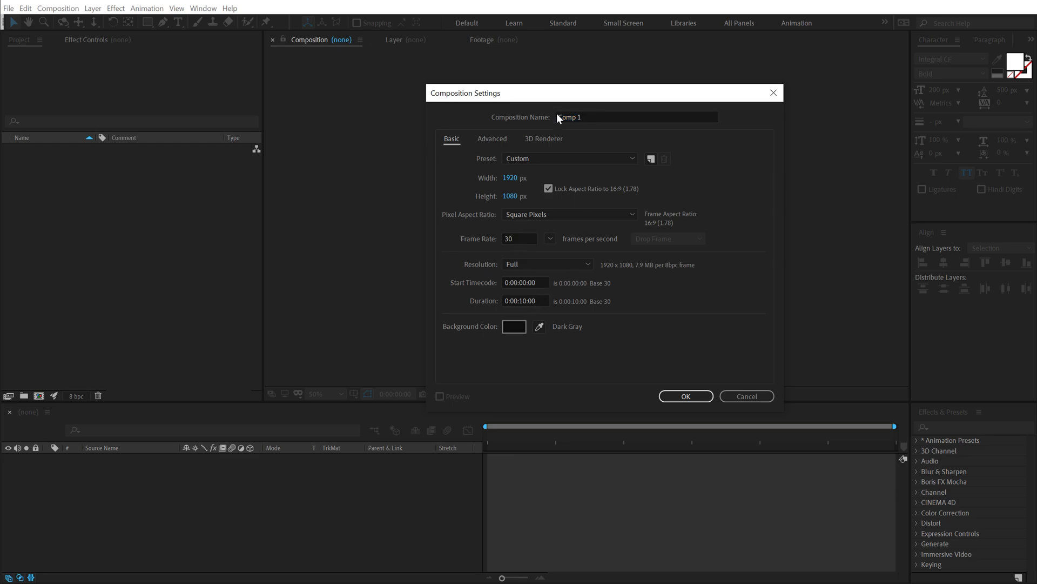
left_click(591, 114)
type("Render")
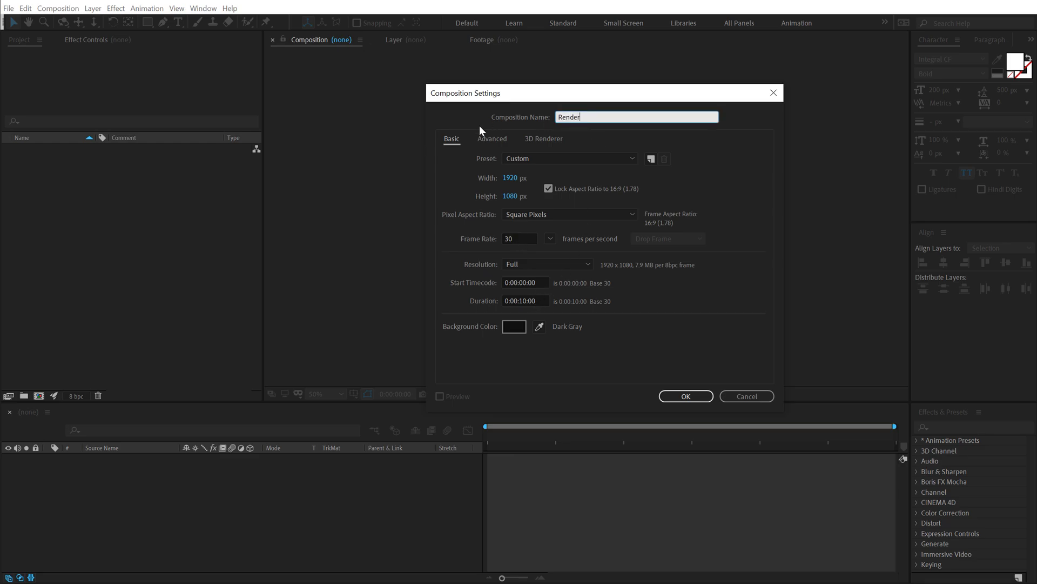
left_click(681, 397)
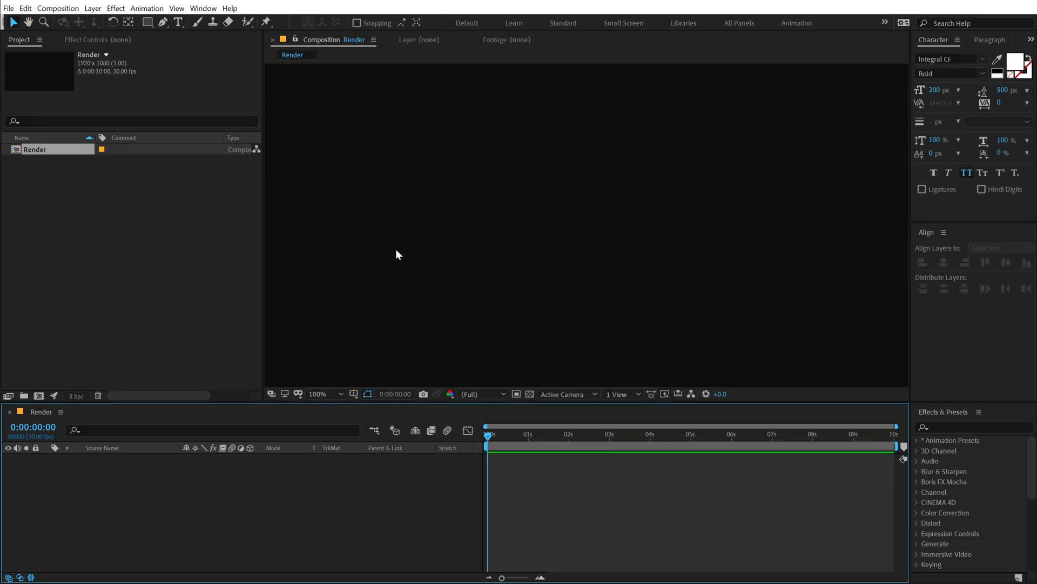
Create a second composition with the same settings, named Title
left_click(39, 395)
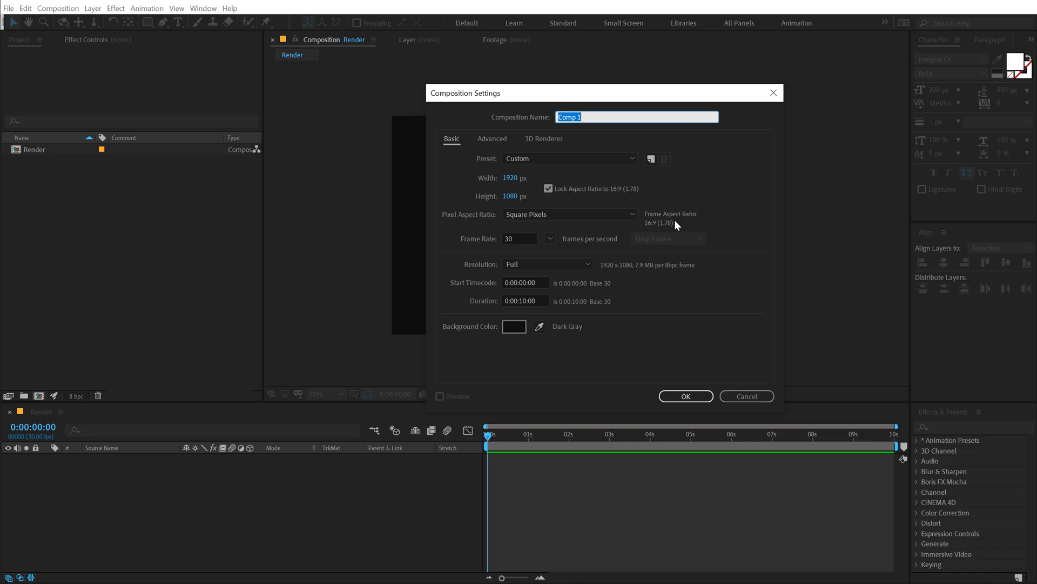
type("Title")
left_click(697, 395)
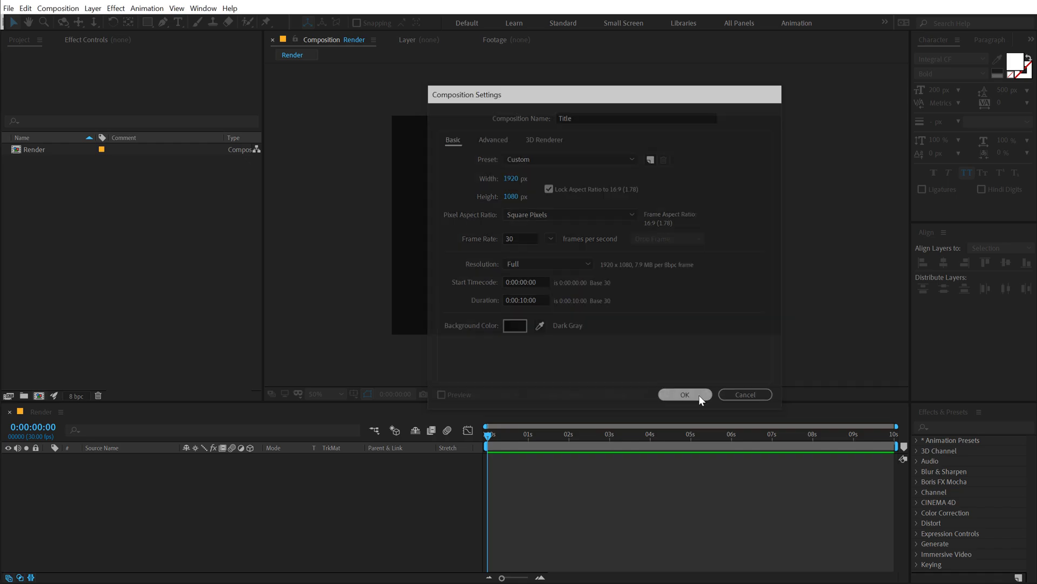
left_click(177, 23)
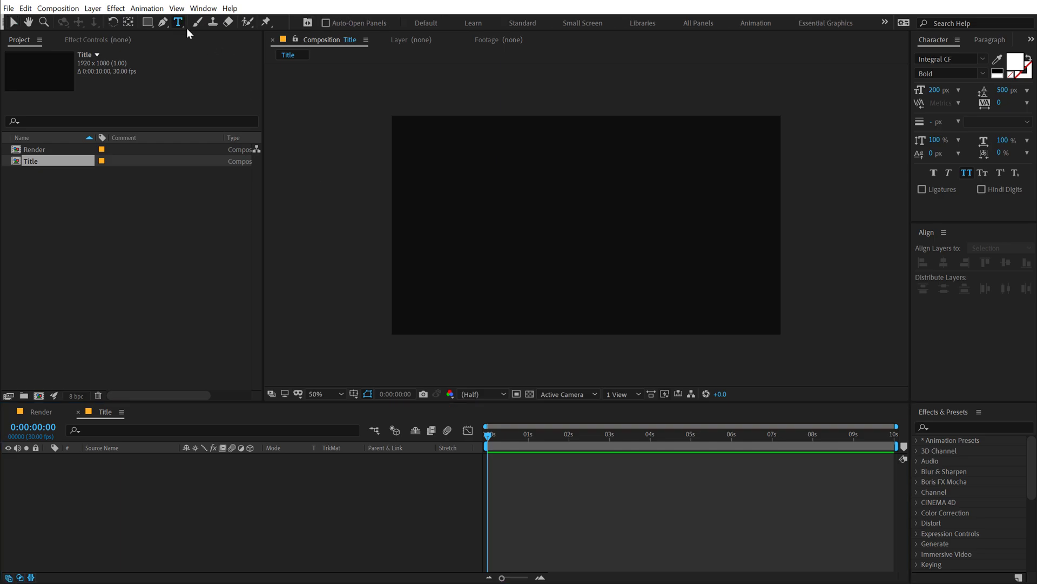
Type a bold white DESIGN text layer in the Title comp
left_click(511, 227)
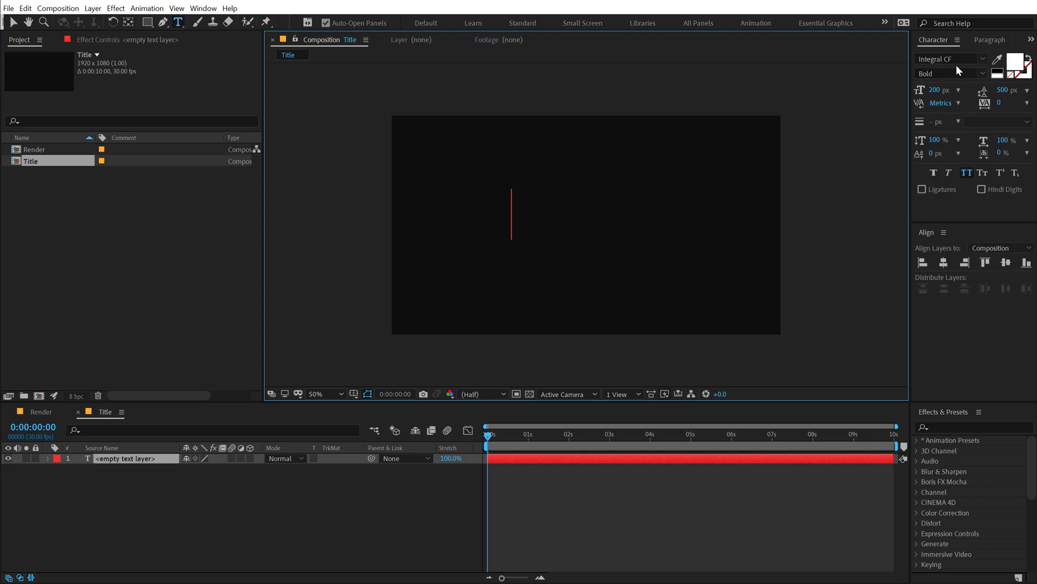
type("design")
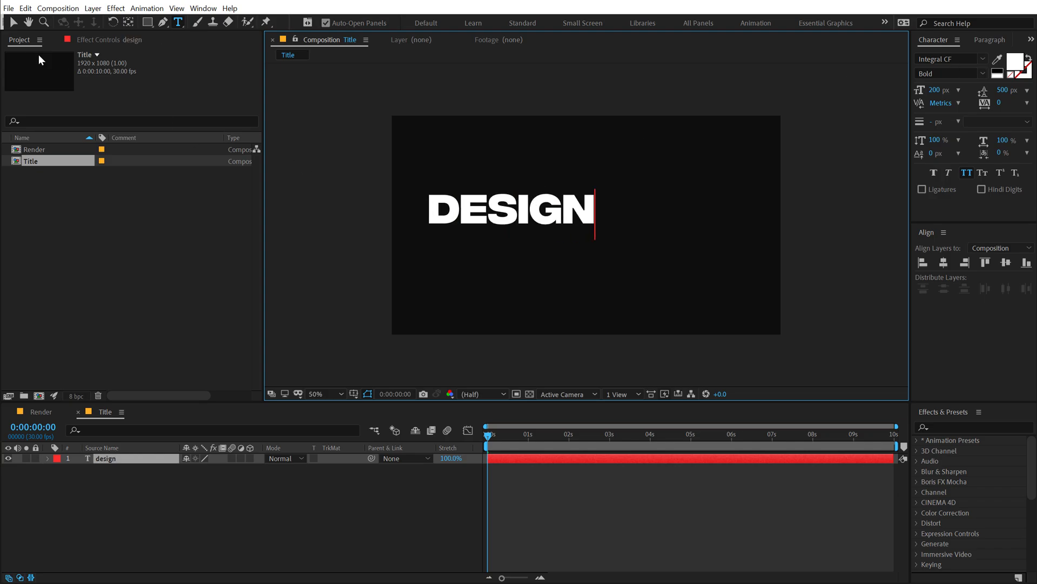
left_click(17, 23)
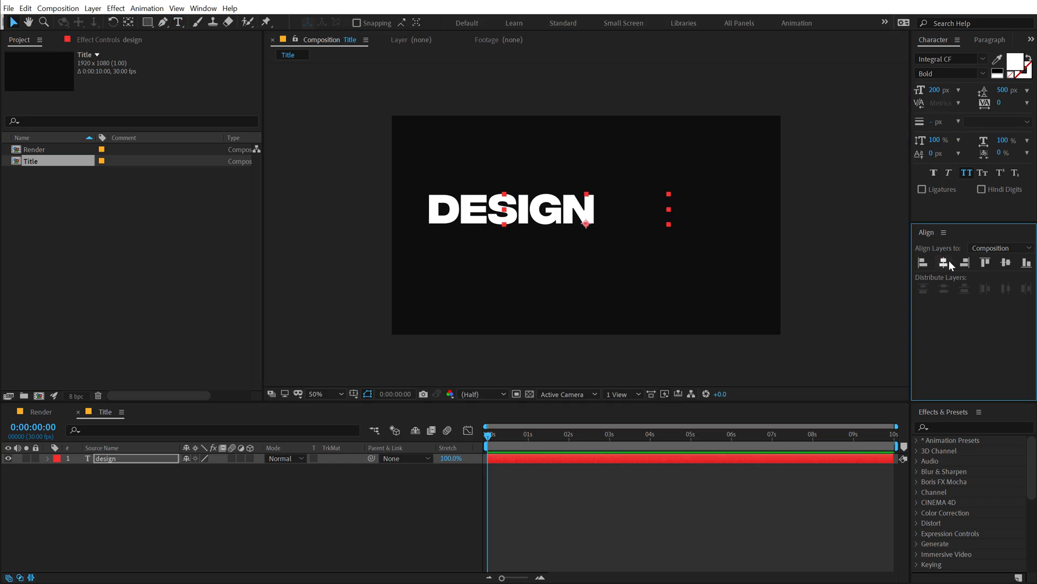
Centre DESIGN horizontally and vertically, then return to the Render comp
left_click(943, 262)
left_click(1006, 262)
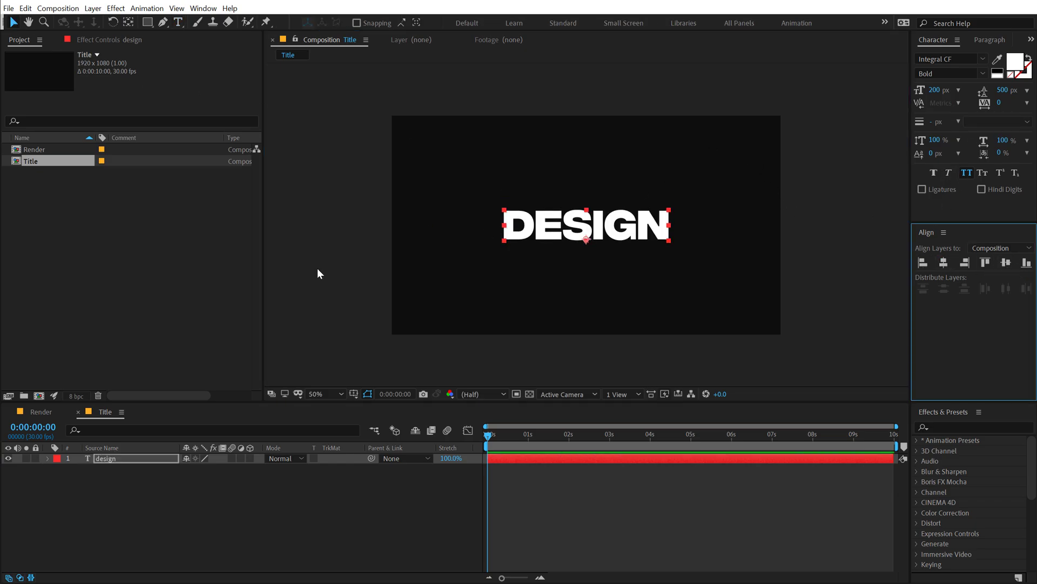
left_click(96, 310)
left_click(38, 414)
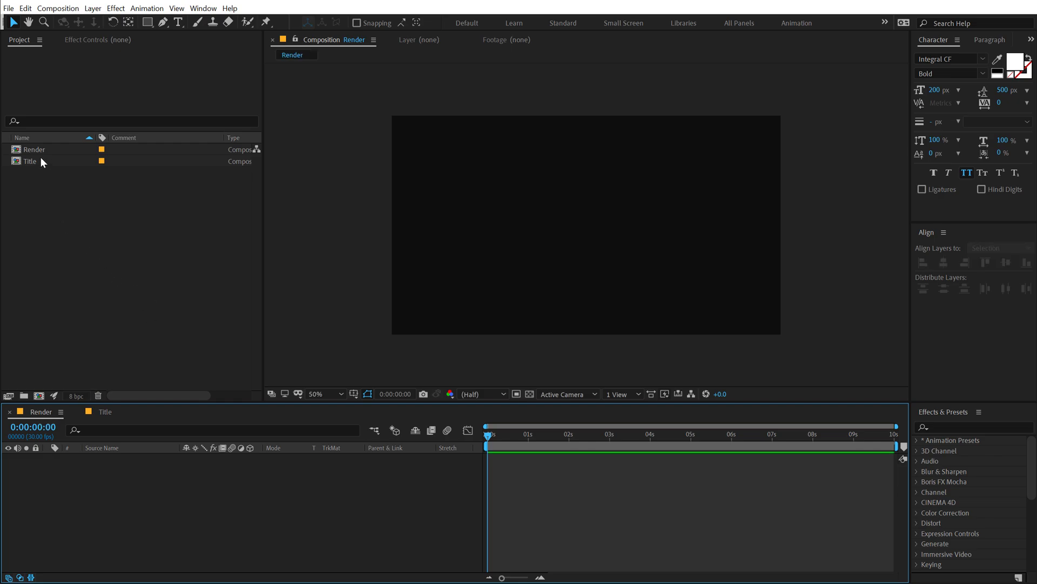
Nest the Title comp in Render and apply CC Mr. Mercury to it
left_click_drag(33, 160, 122, 497)
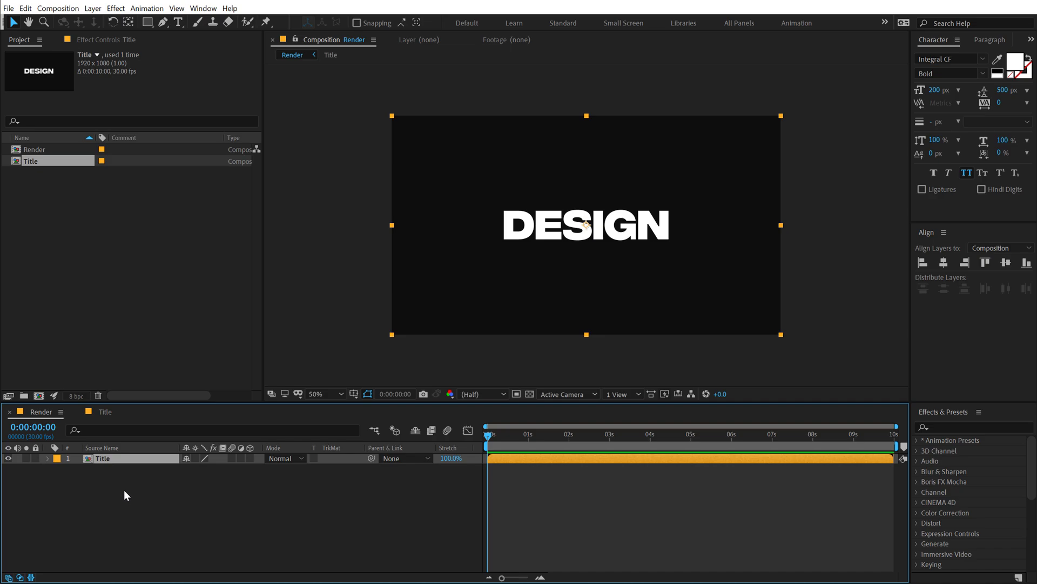
left_click(941, 428)
type("cc m")
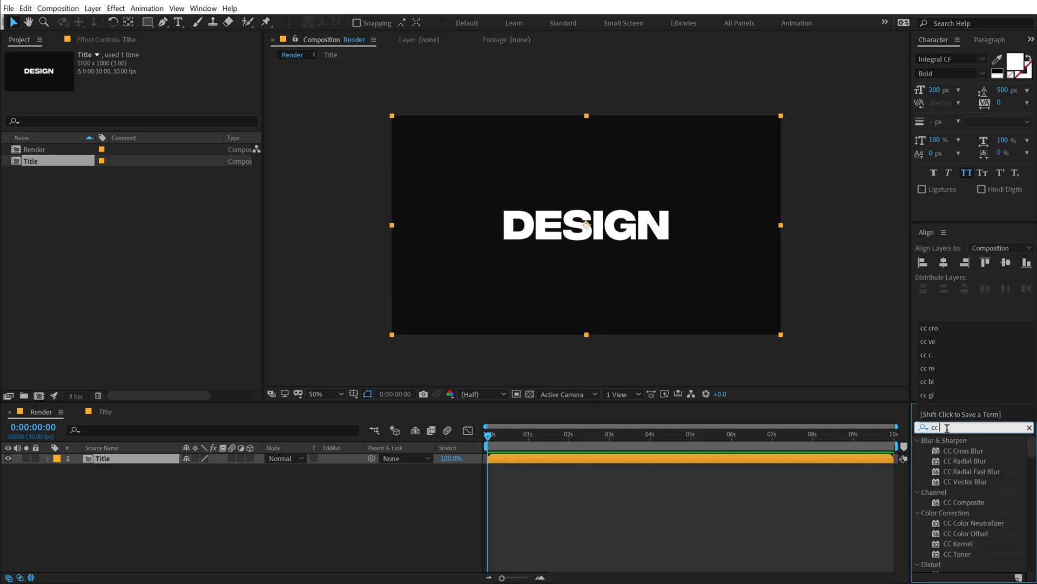
double_click(967, 450)
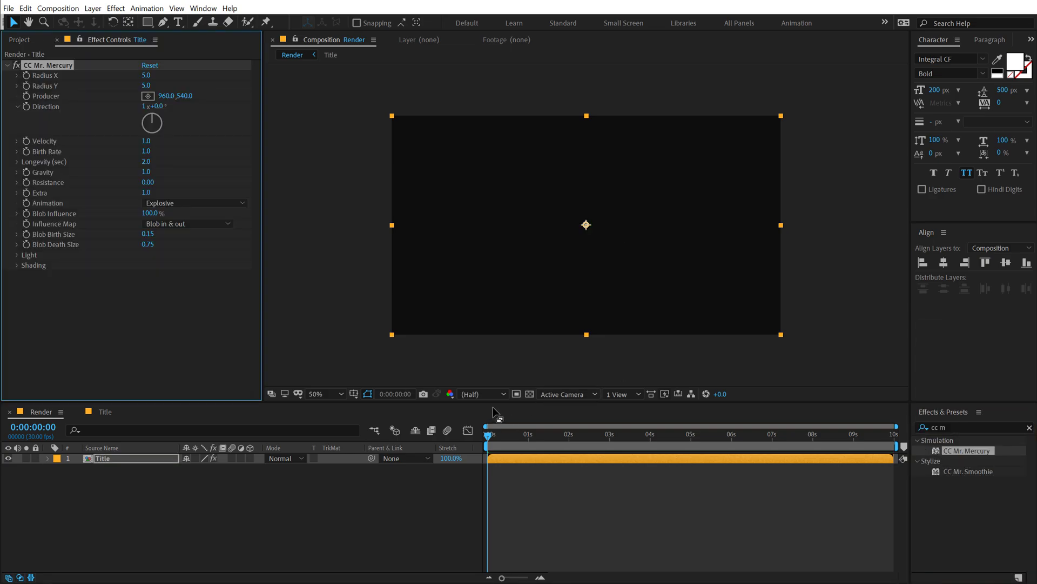
left_click_drag(496, 434, 727, 434)
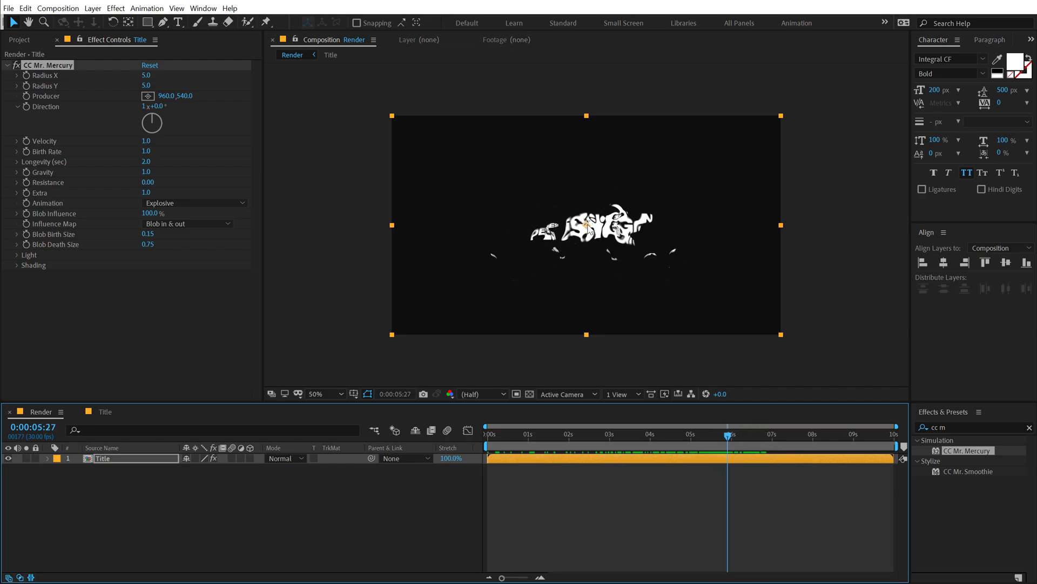
Move the Mercury blob source toward the top, then reset it to the frame centre
left_click_drag(588, 226, 587, 130)
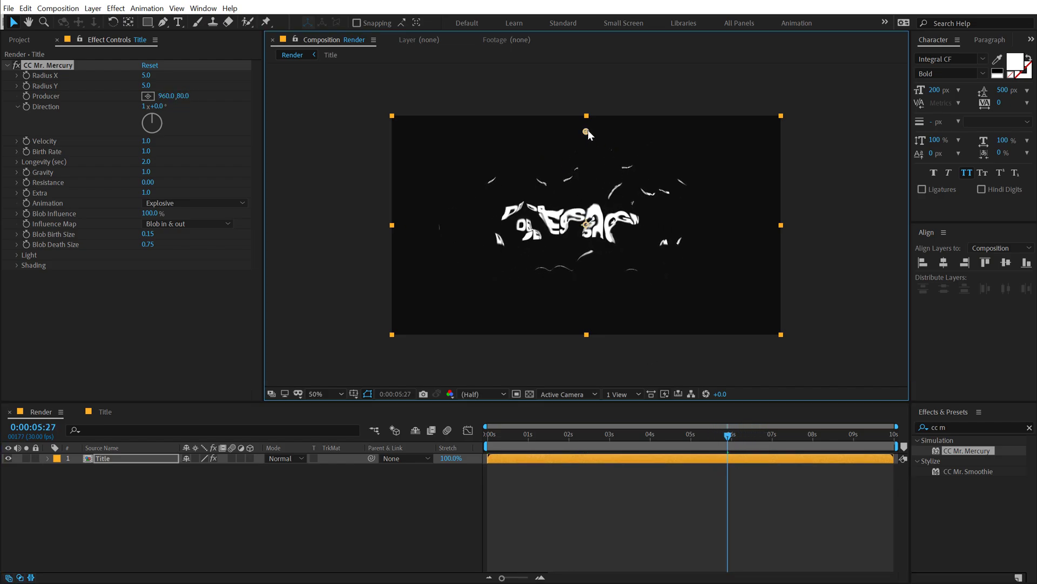
left_click_drag(507, 431, 657, 435)
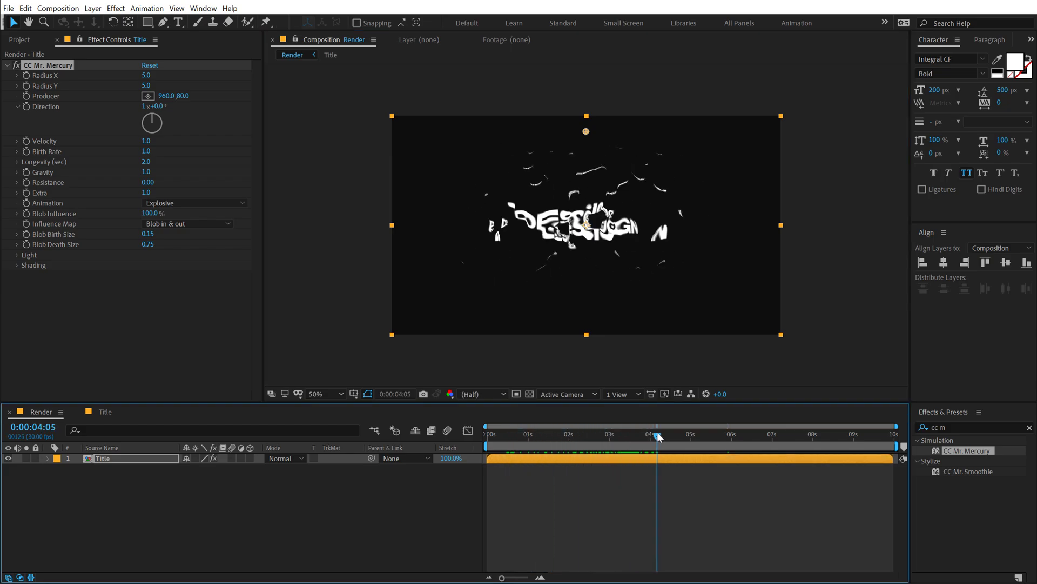
left_click(151, 64)
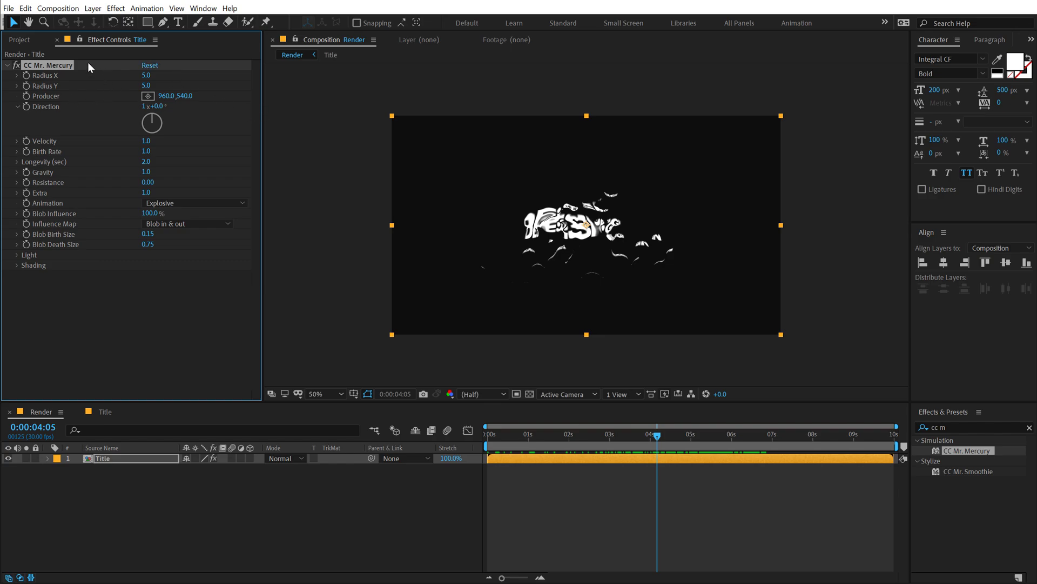
Enlarge the Mercury radius to about 154×153 and set Velocity 1.8 and Birth Rate 0.4
left_click_drag(148, 74, 236, 80)
left_click_drag(147, 75, 191, 78)
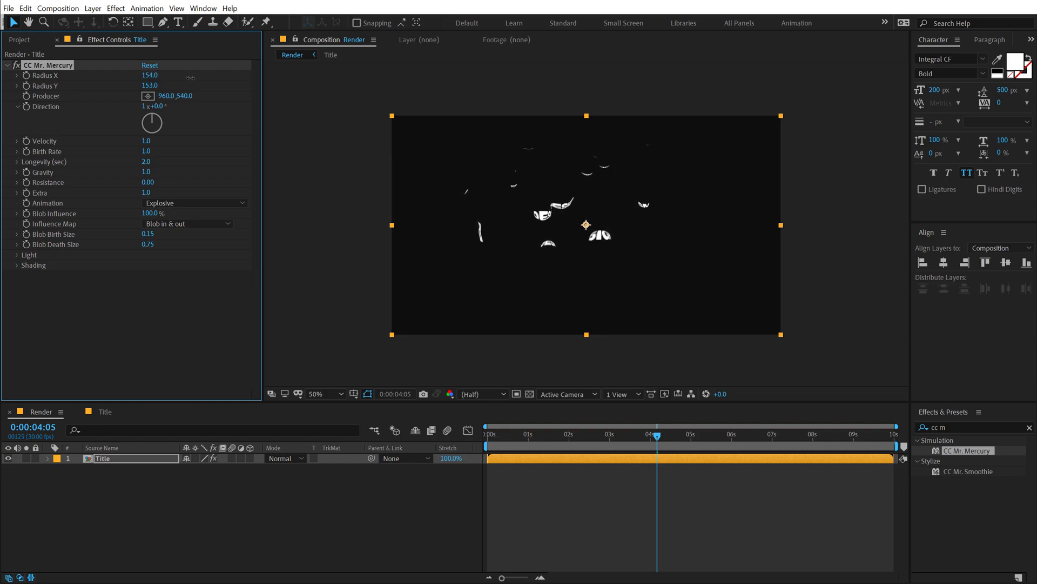
left_click_drag(507, 434, 691, 438)
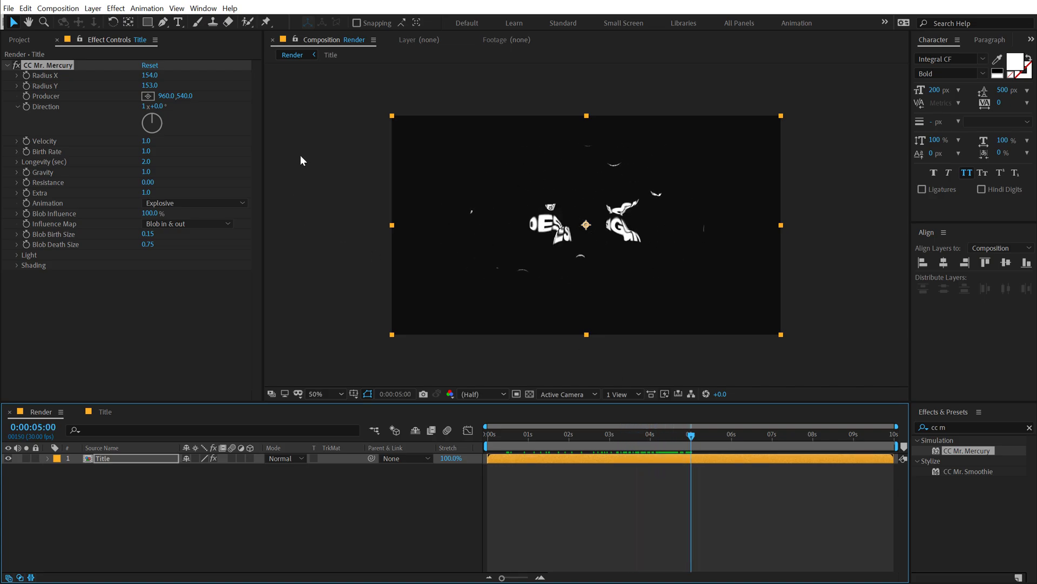
left_click(145, 142)
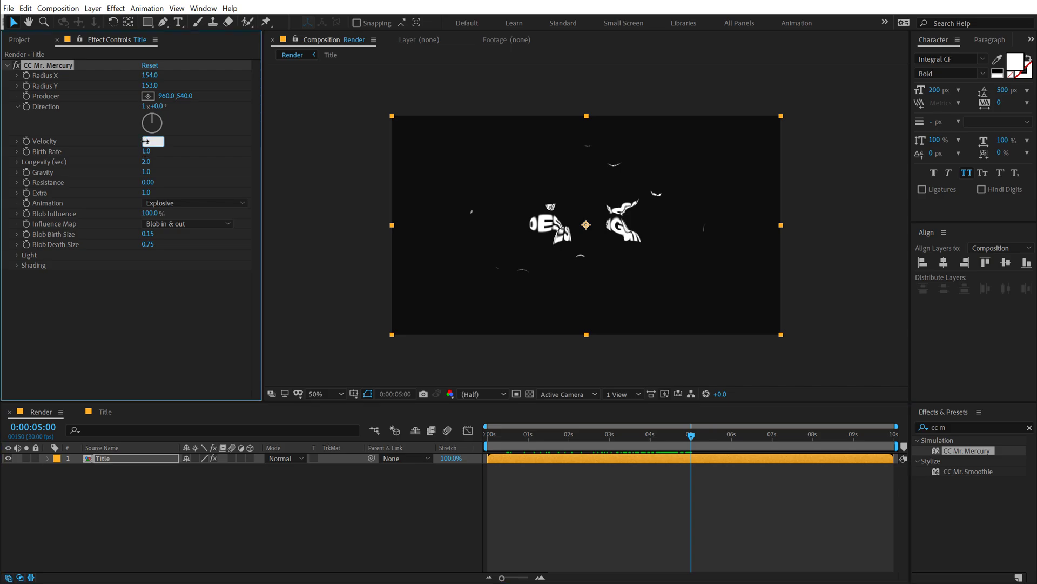
key("Return")
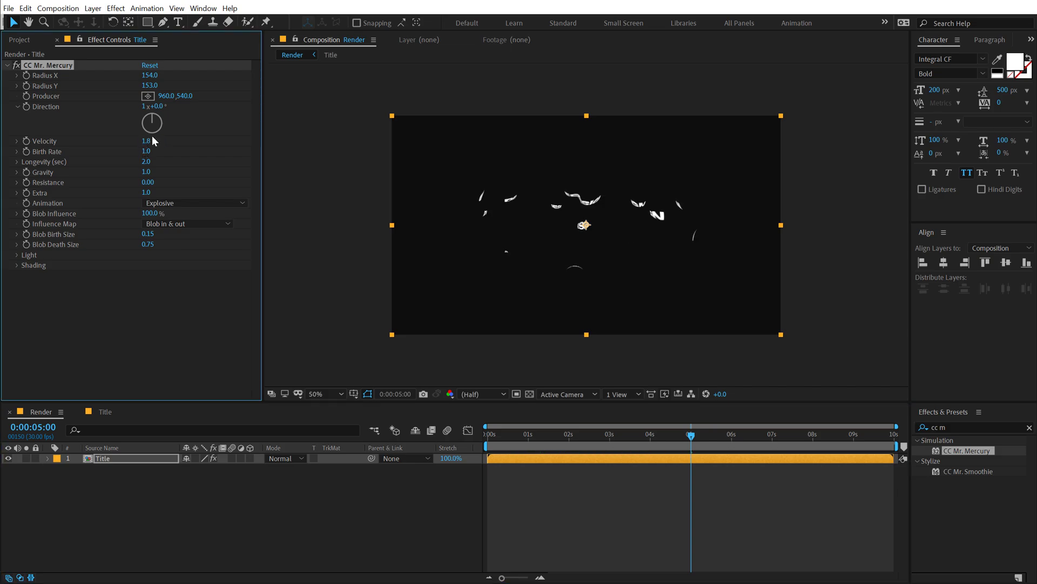
left_click(146, 151)
key("Return")
left_click_drag(497, 434, 607, 435)
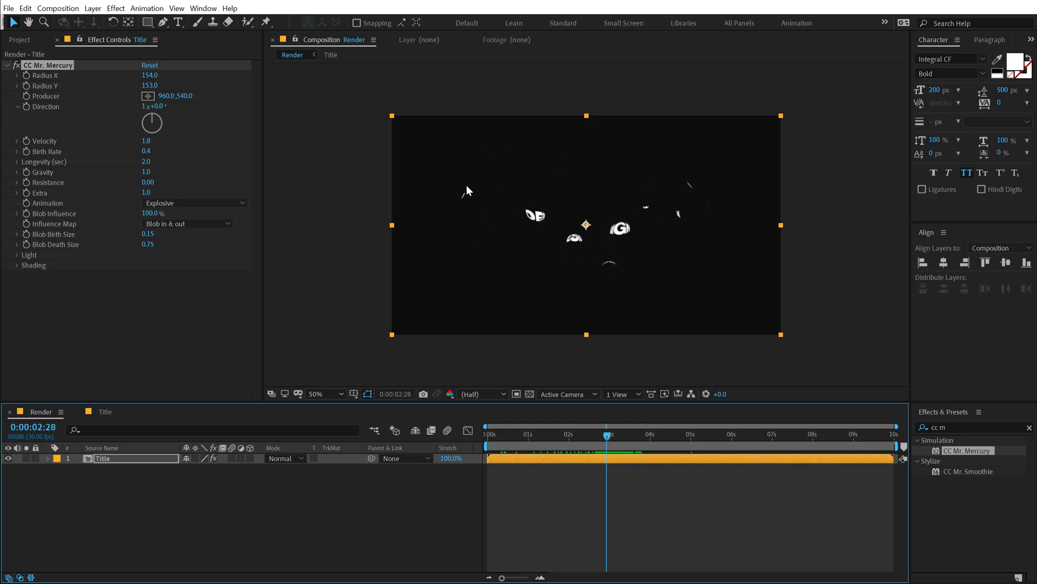
Set Longevity 5.0, Gravity -0.8 and Resistance 0.20, then scrub to preview the blobs
left_click(146, 162)
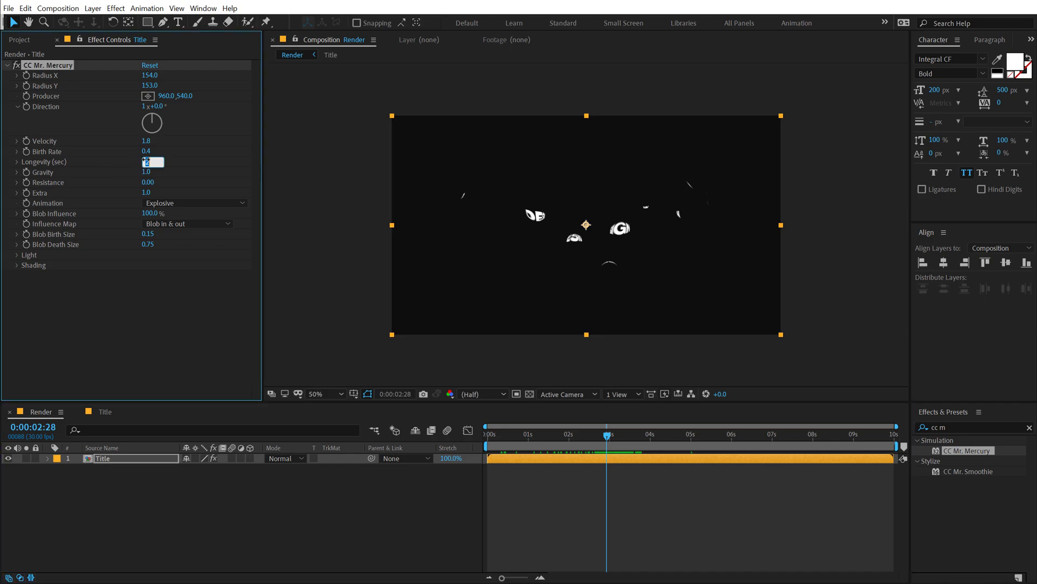
type("5")
key("Return")
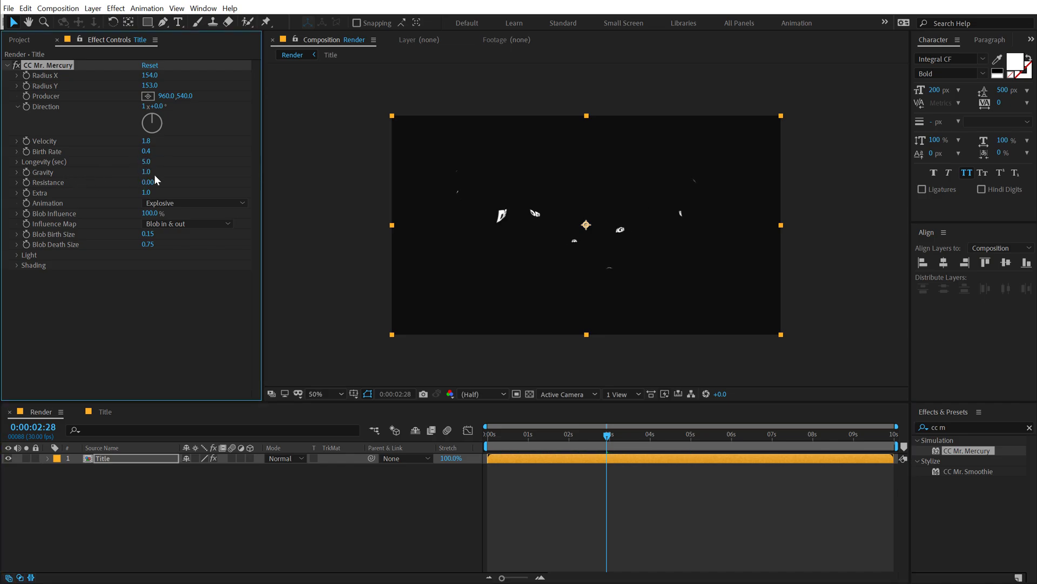
left_click(147, 171)
type("0.8")
key("Return")
left_click(151, 183)
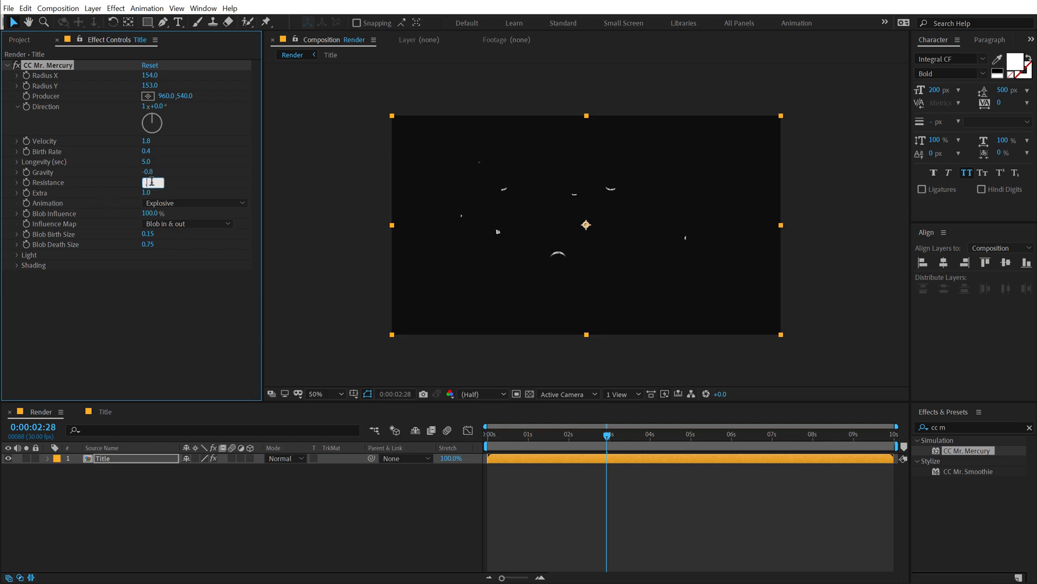
type("0.2")
key("Return")
left_click(508, 432)
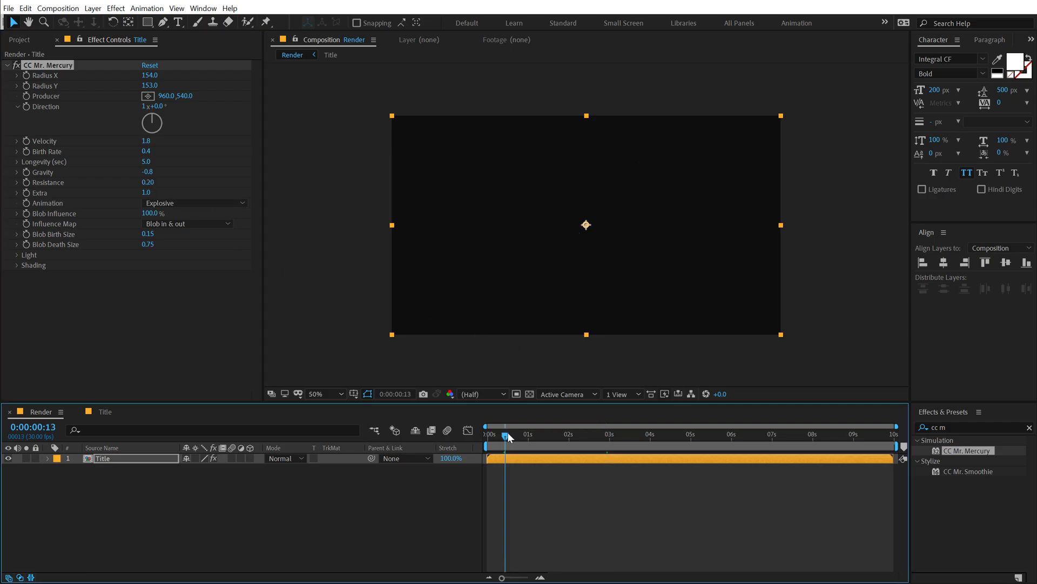
left_click_drag(508, 432, 618, 421)
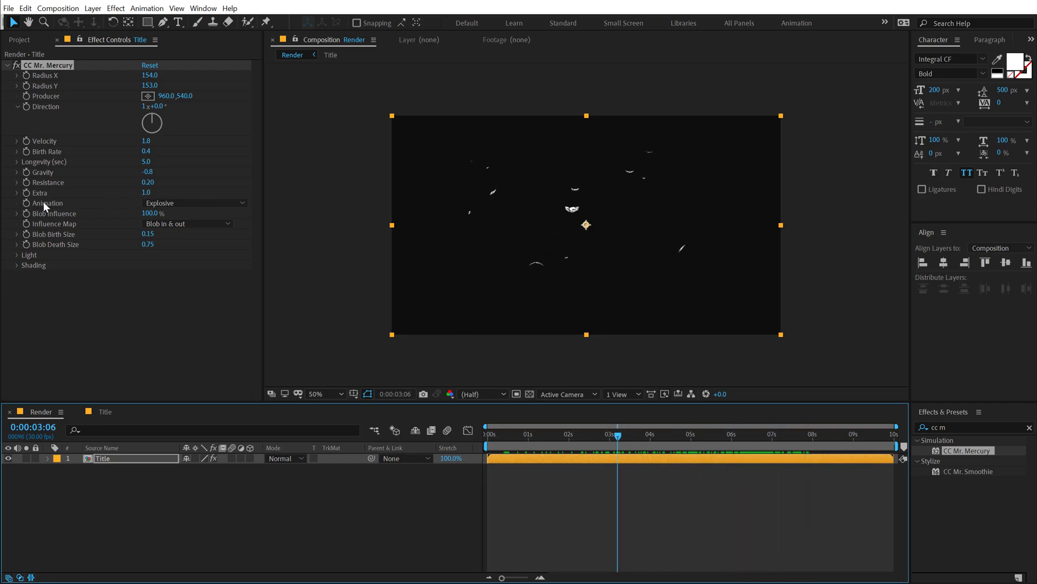
Switch the CC Mr. Mercury animation type from Explosive to Fire and preview it
left_click(163, 204)
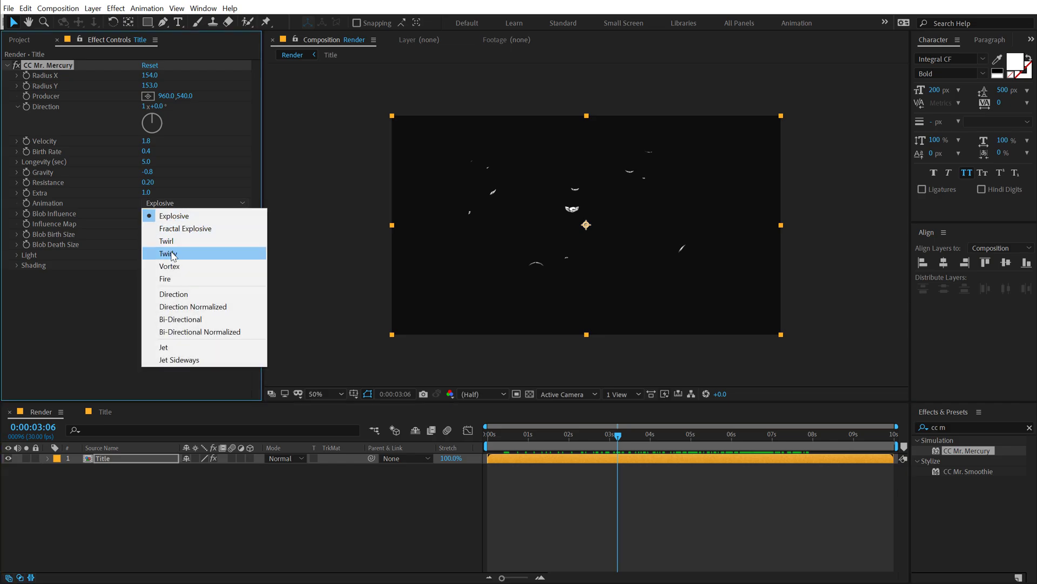
left_click(172, 278)
left_click_drag(497, 432, 671, 436)
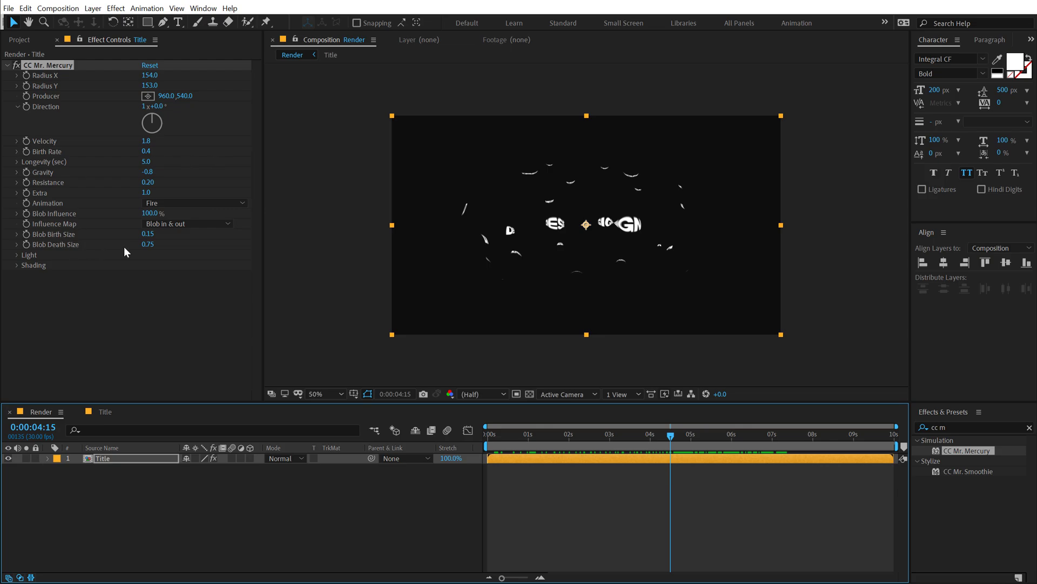
Set Blob Birth Size to 3.5 and Blob Death Size to 0.50, then preview DESIGN
left_click(147, 234)
type("3.5")
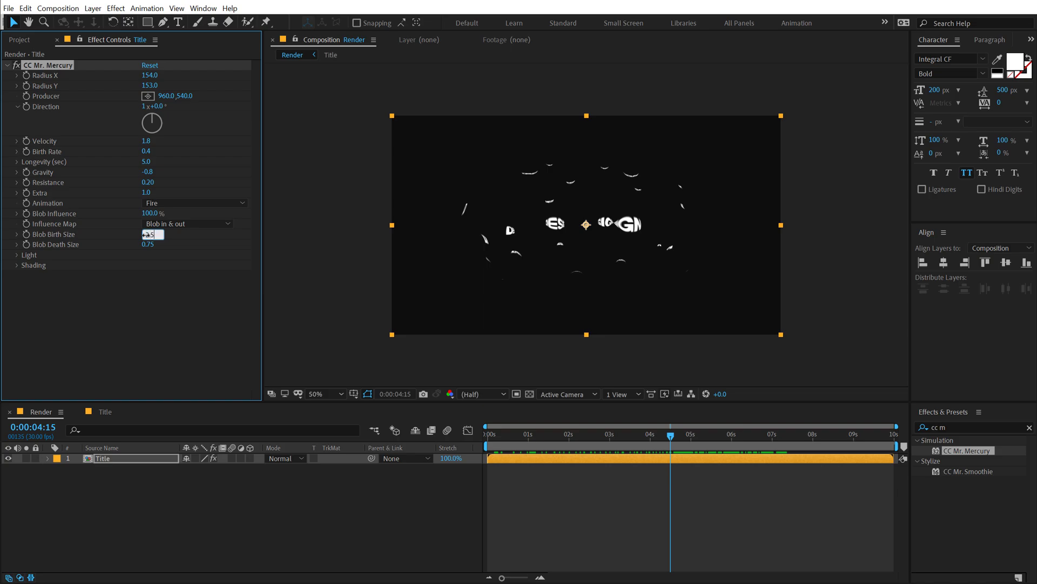
key("Return")
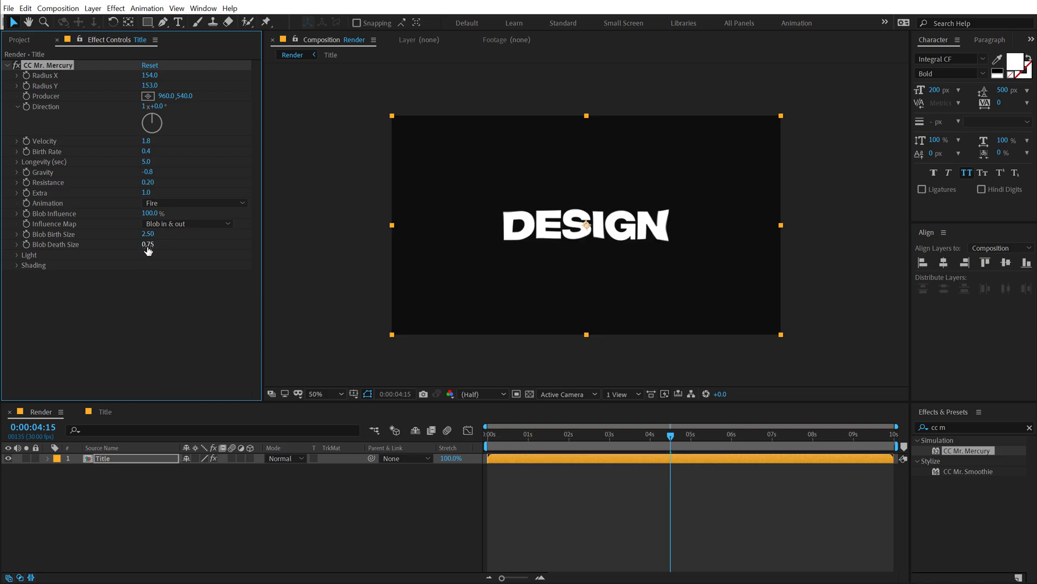
left_click(148, 245)
type("0.5")
key("Return")
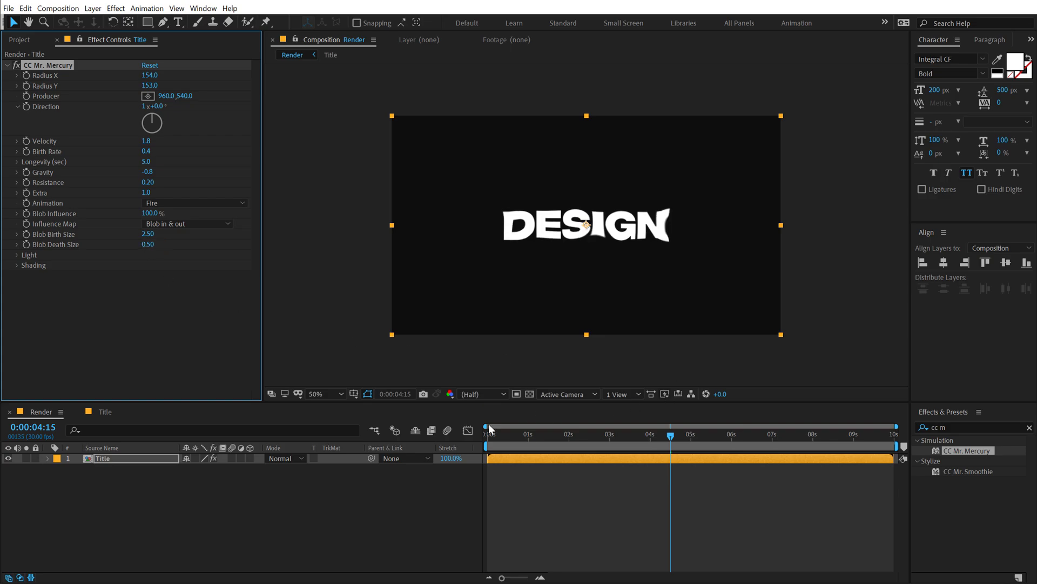
left_click_drag(495, 432, 651, 430)
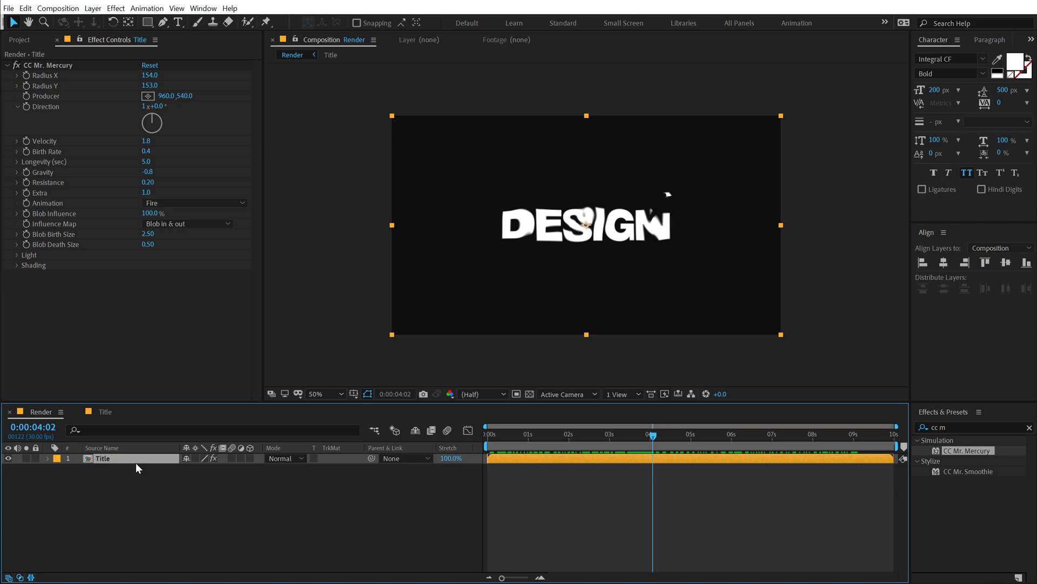
Duplicate the Title layer and give the copy Velocity 1.4 and Birth Rate 0.6
key("ctrl+d")
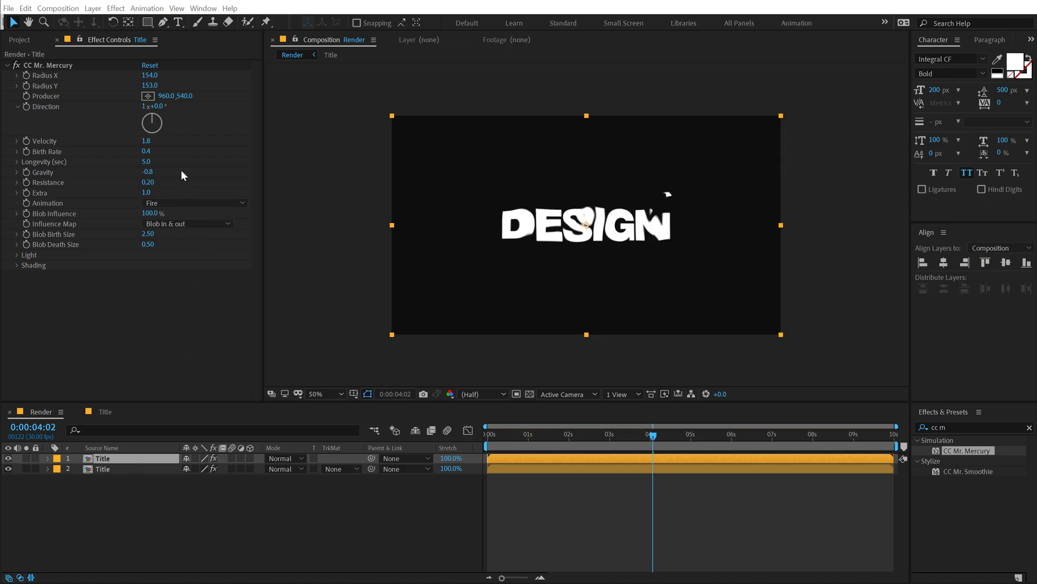
left_click(146, 141)
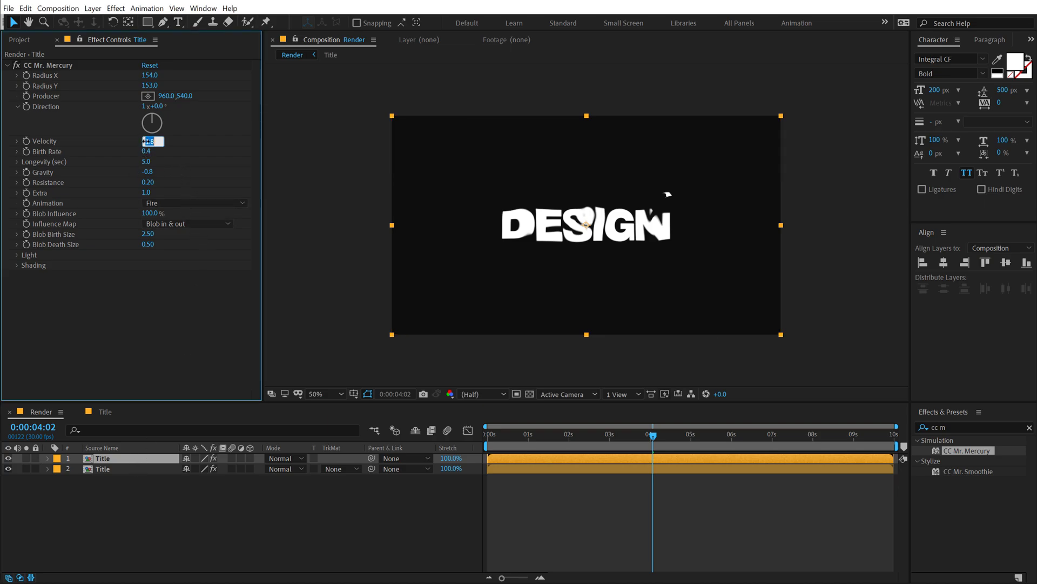
type("1.4")
key("Return")
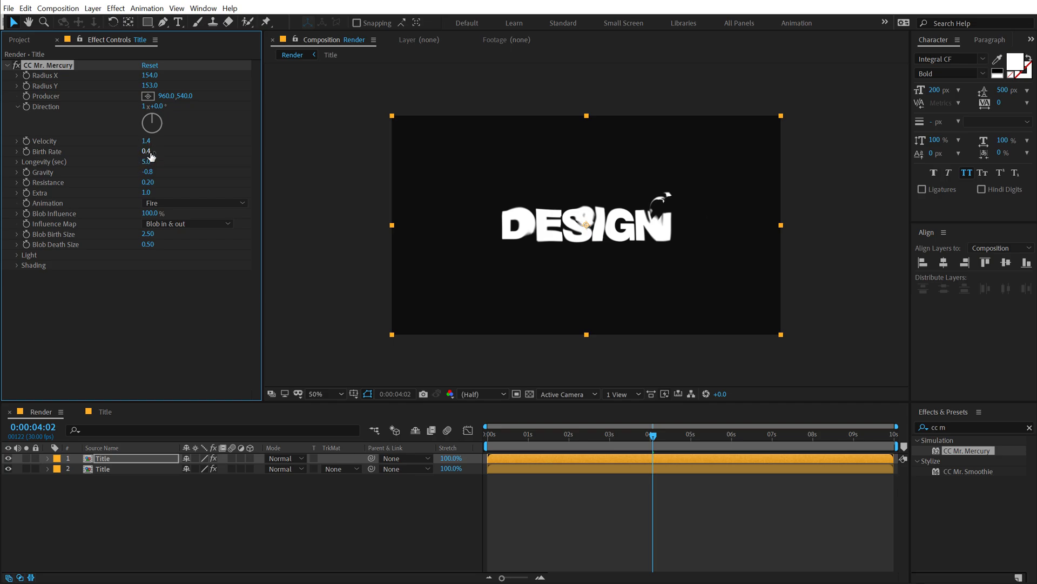
left_click(151, 151)
key("Return")
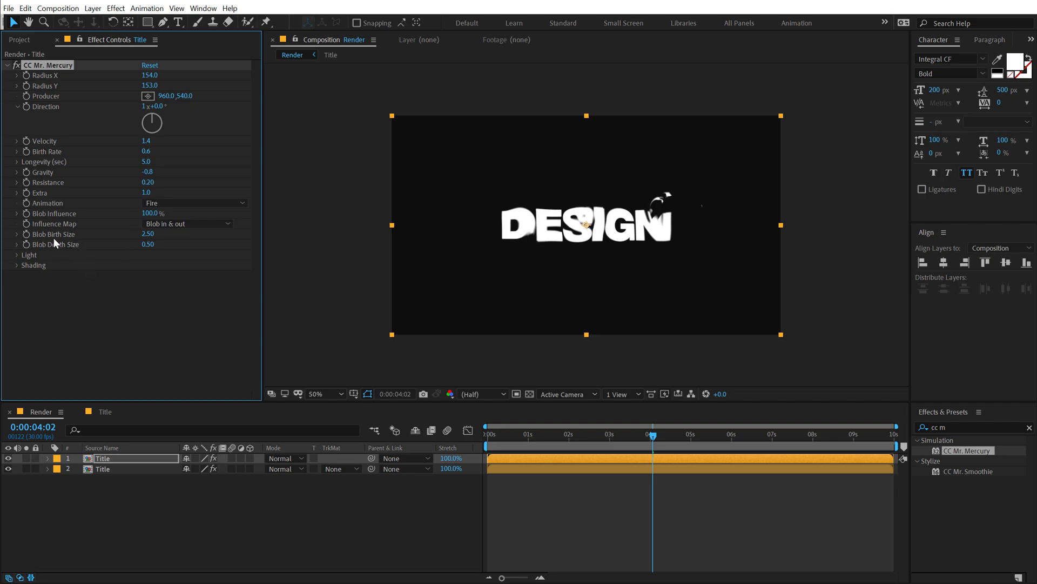
Set the copy's Blob Birth Size to 1.70 and Blob Death Size to 0.20, then preview
left_click(145, 234)
type("1.5")
key("Return")
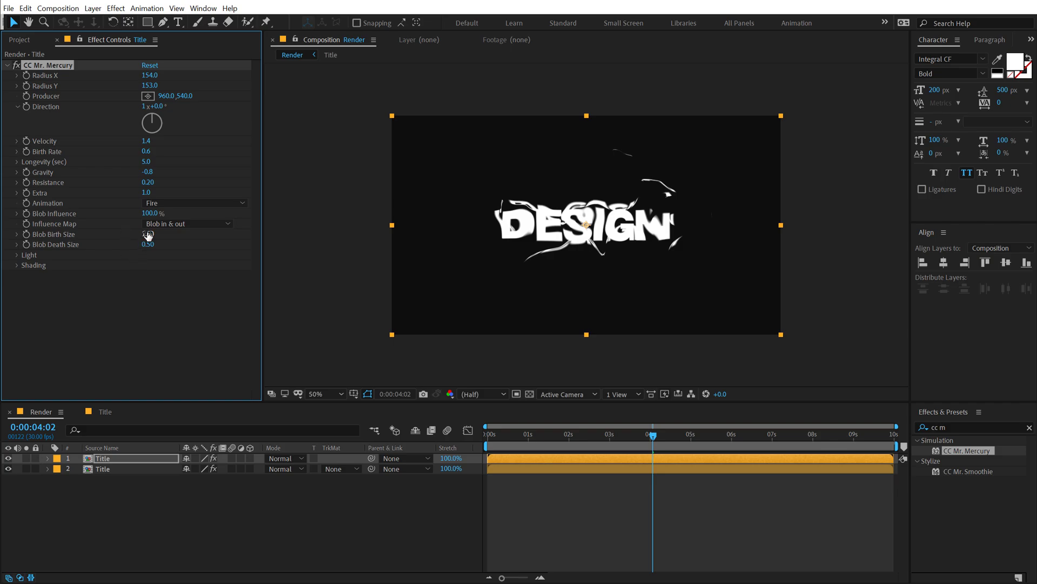
left_click(149, 235)
type("1.7")
key("Return")
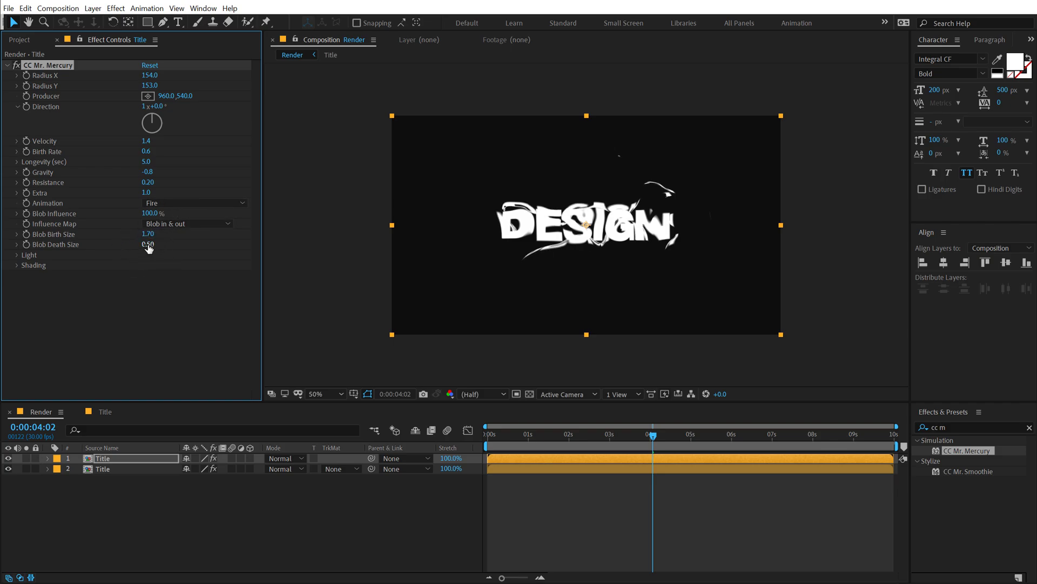
left_click(148, 245)
type(".2")
key("Return")
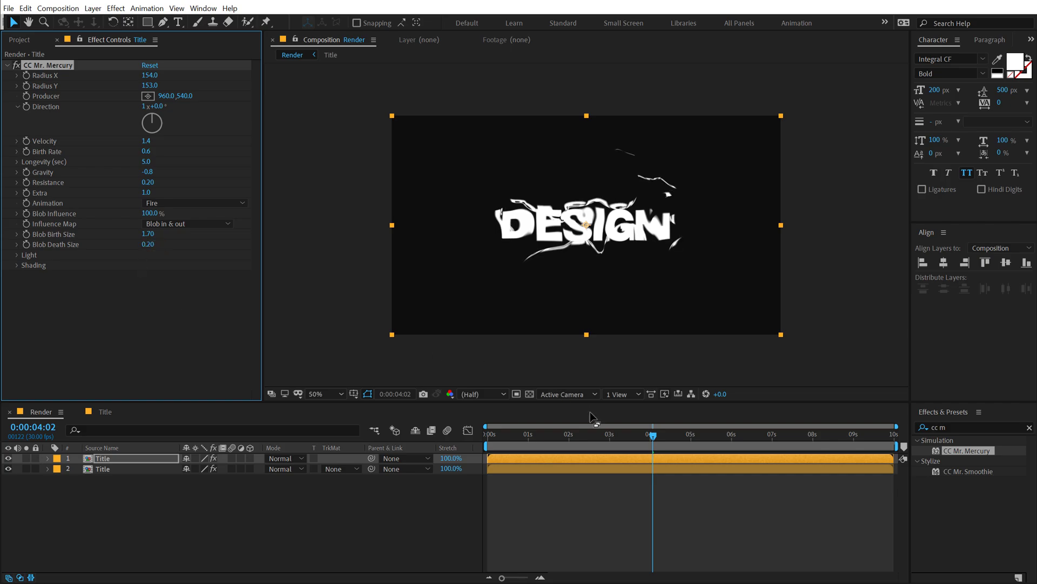
left_click_drag(508, 436, 623, 432)
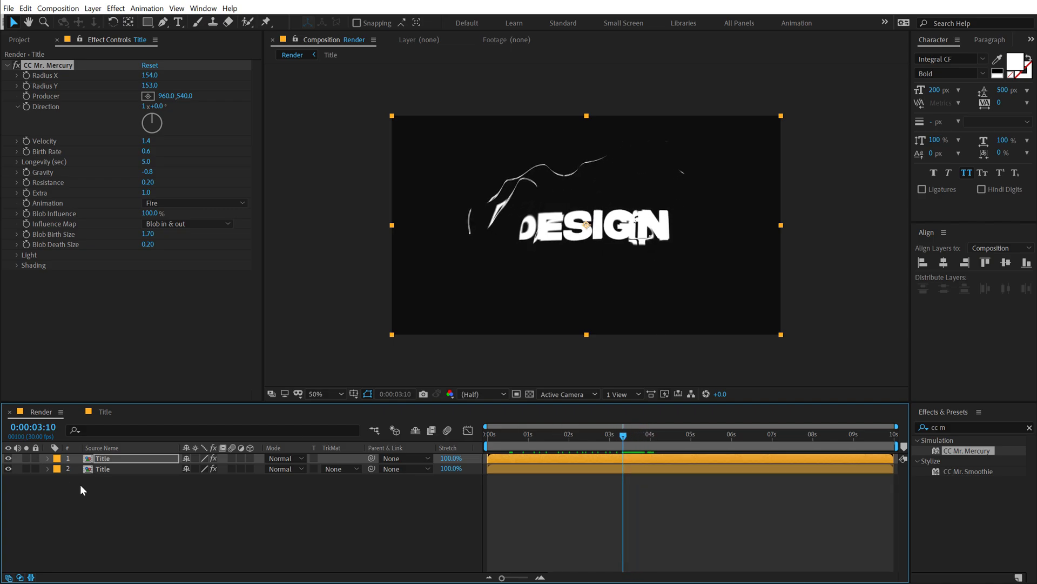
left_click(109, 458)
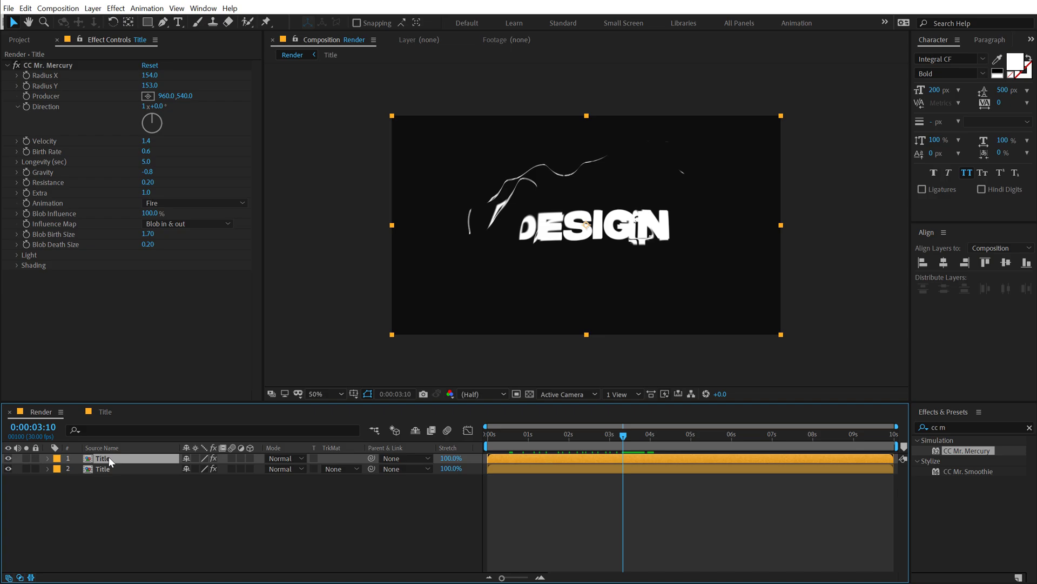
left_click(953, 429)
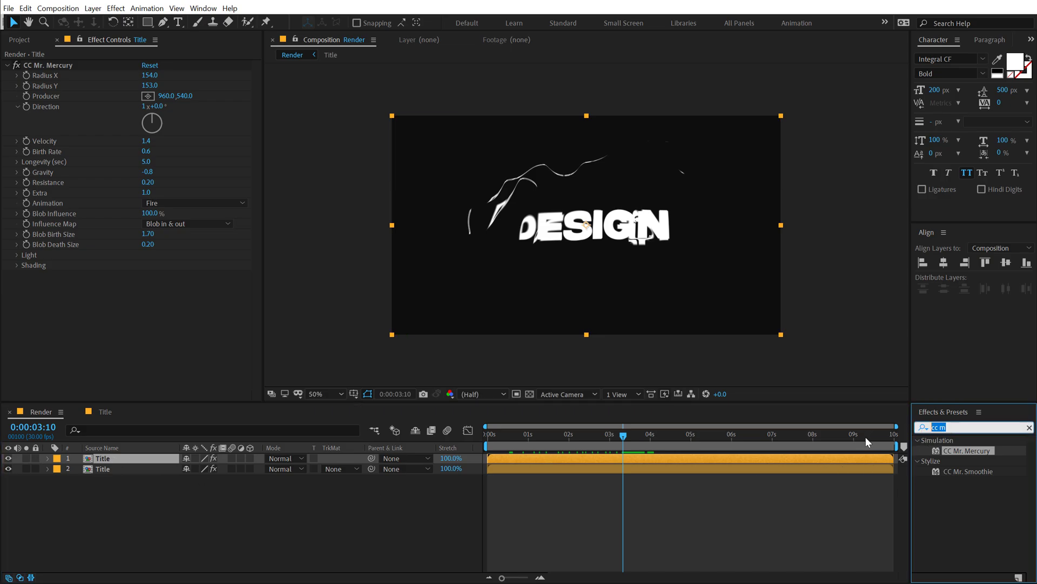
Apply a red Fill effect to the top Title copy, preview it, then disable it
type("fill")
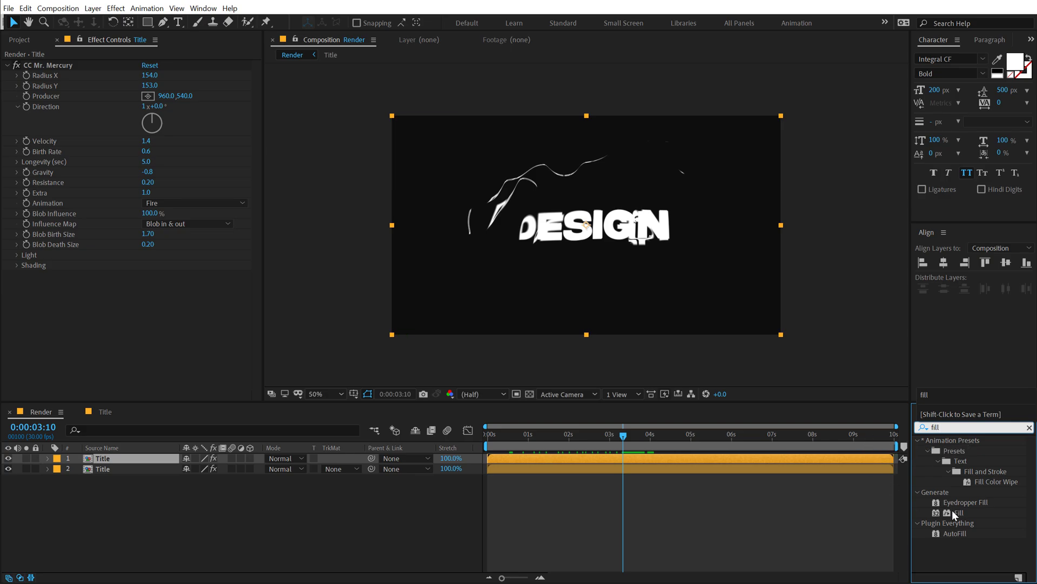
double_click(959, 512)
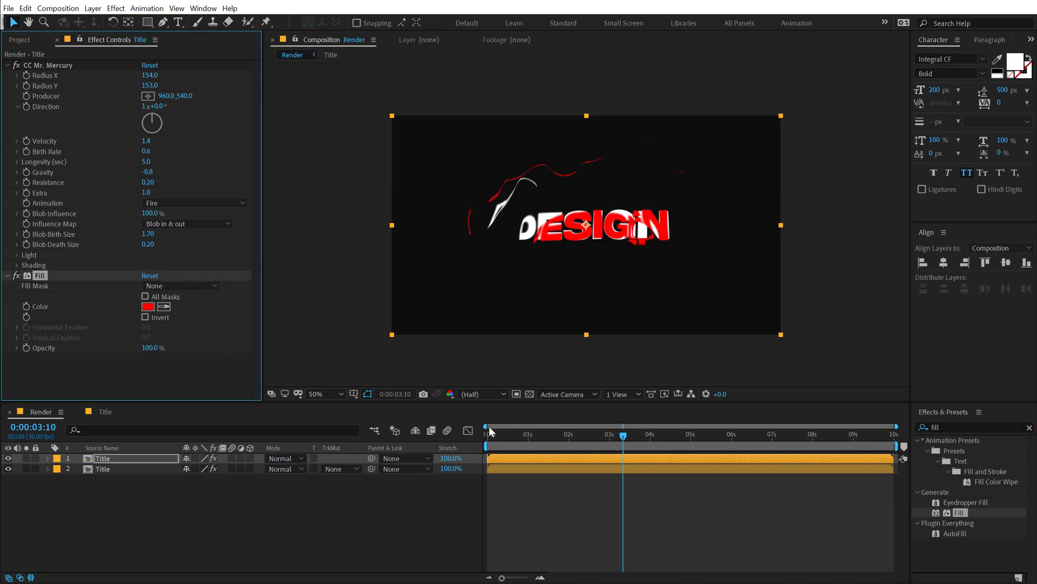
left_click_drag(492, 439, 706, 448)
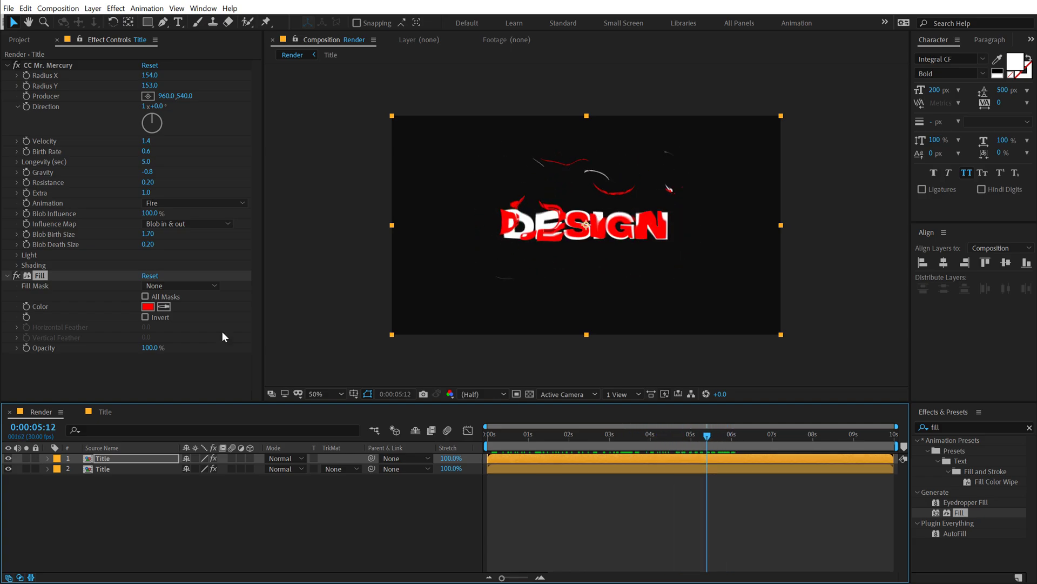
left_click(16, 275)
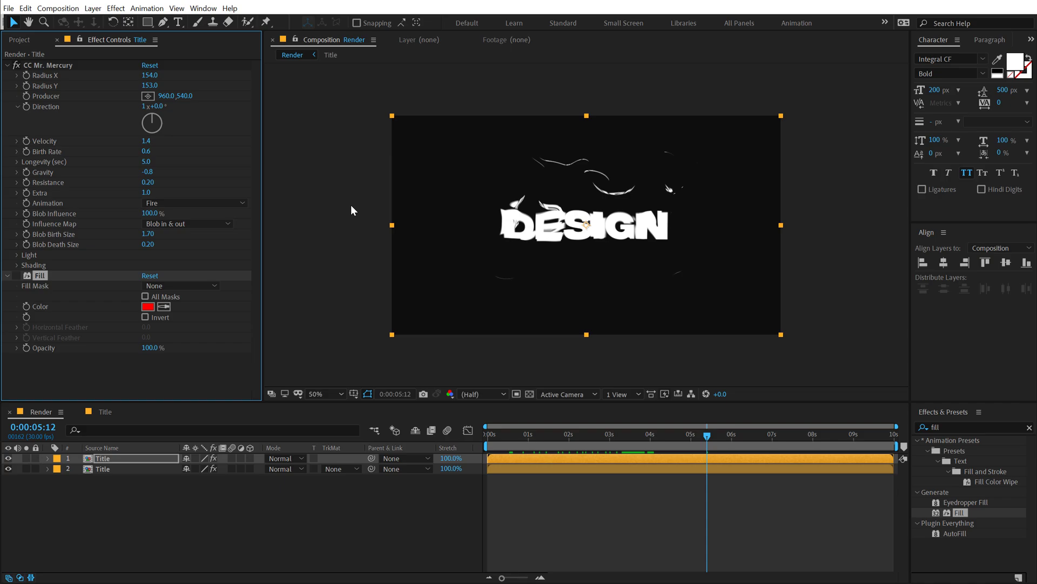
Pre-compose both Title layers into a new comp named Animation
left_click(14, 42)
left_click_drag(87, 518, 147, 431)
key("ctrl+shift+c")
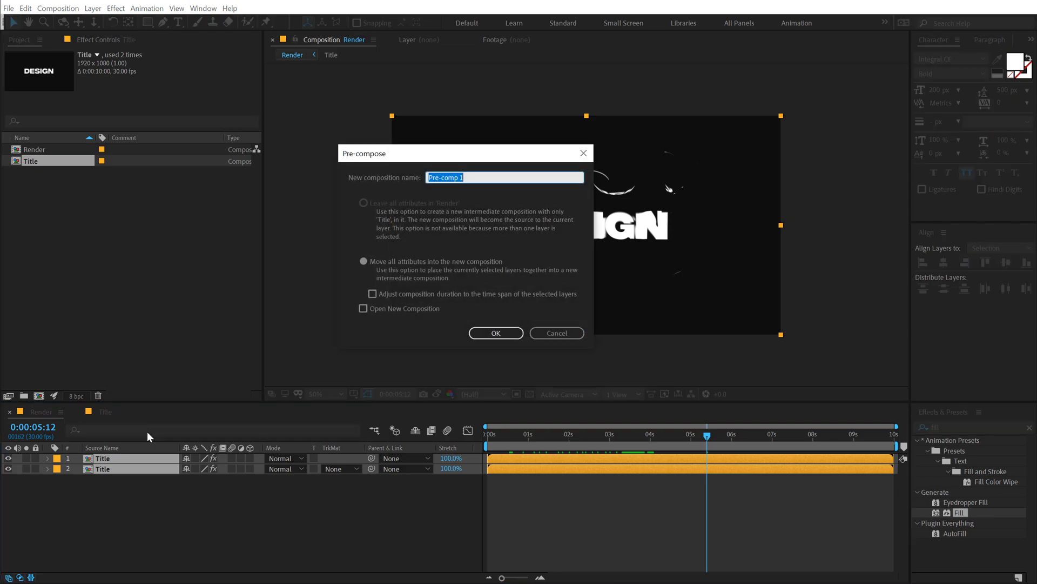
type("Animation")
key("Return")
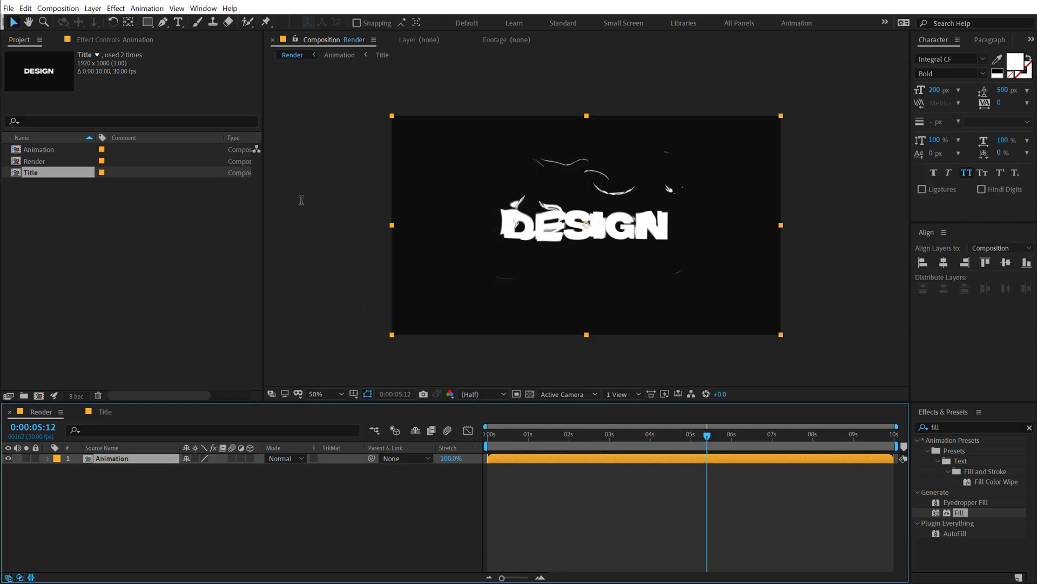
Apply Shift Channels to Animation with Take Green and Take Blue set to Full Off
left_click(942, 425)
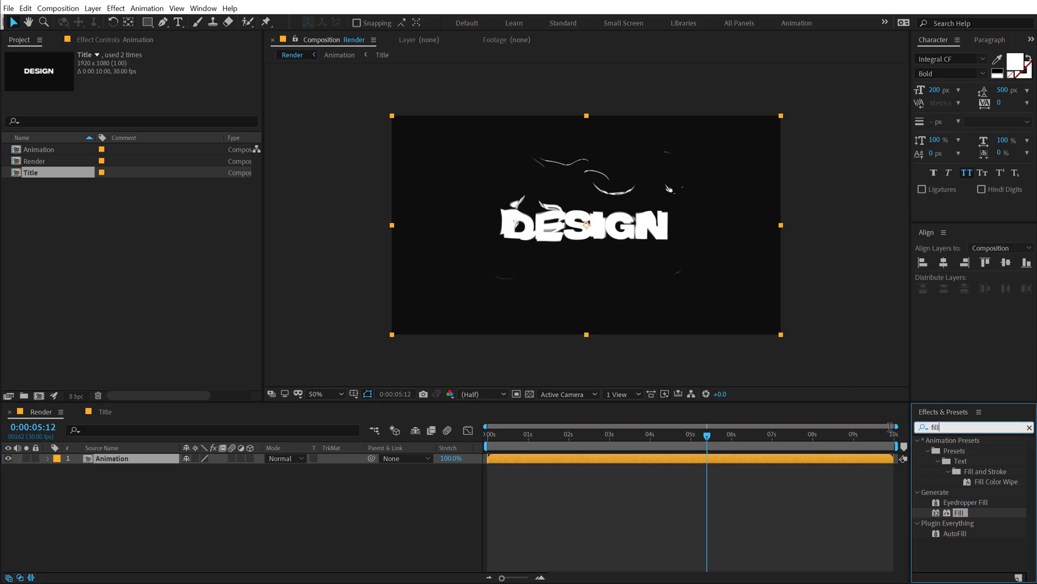
type("shift")
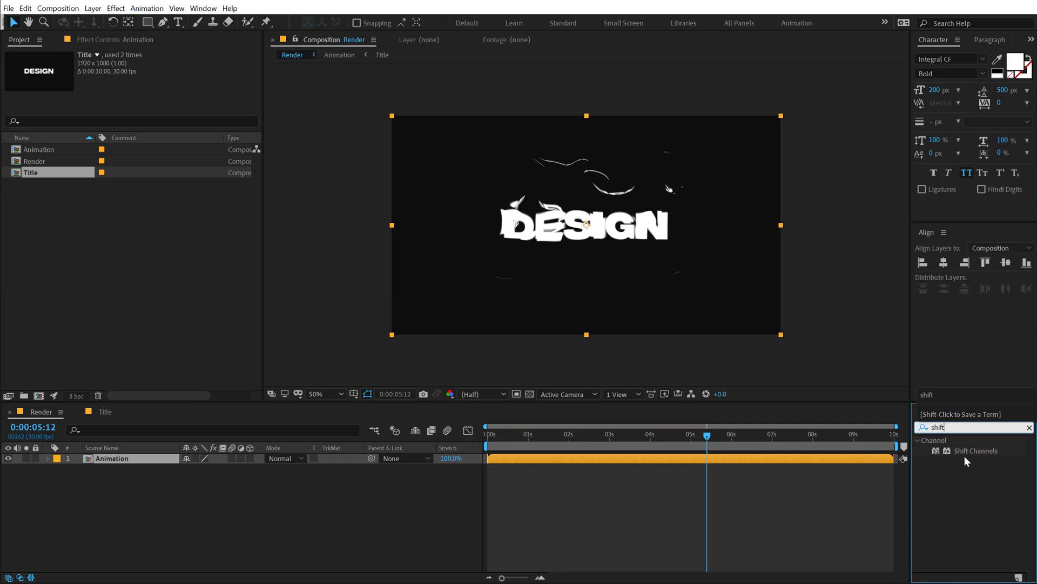
double_click(962, 451)
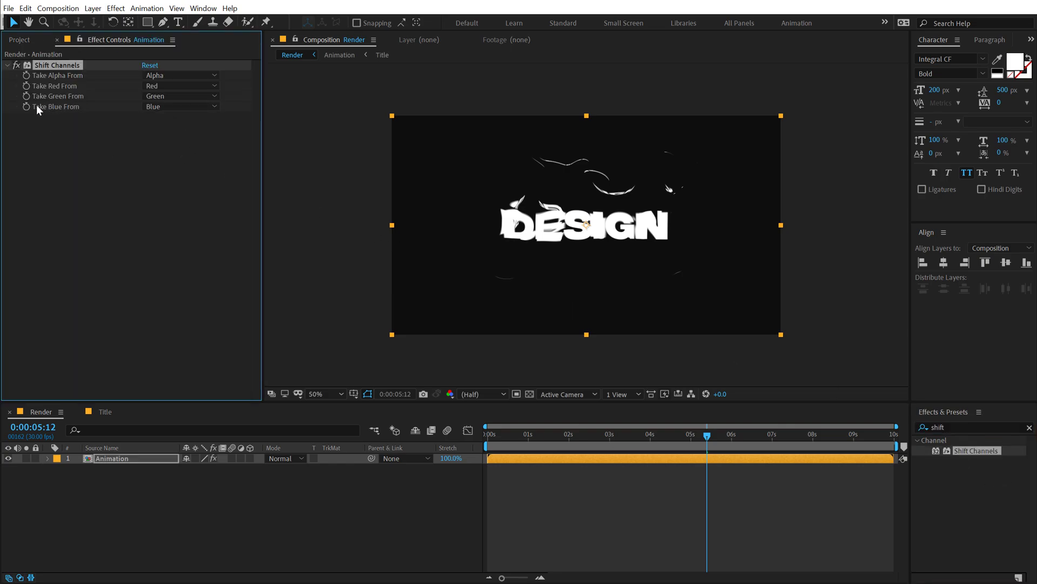
left_click(179, 95)
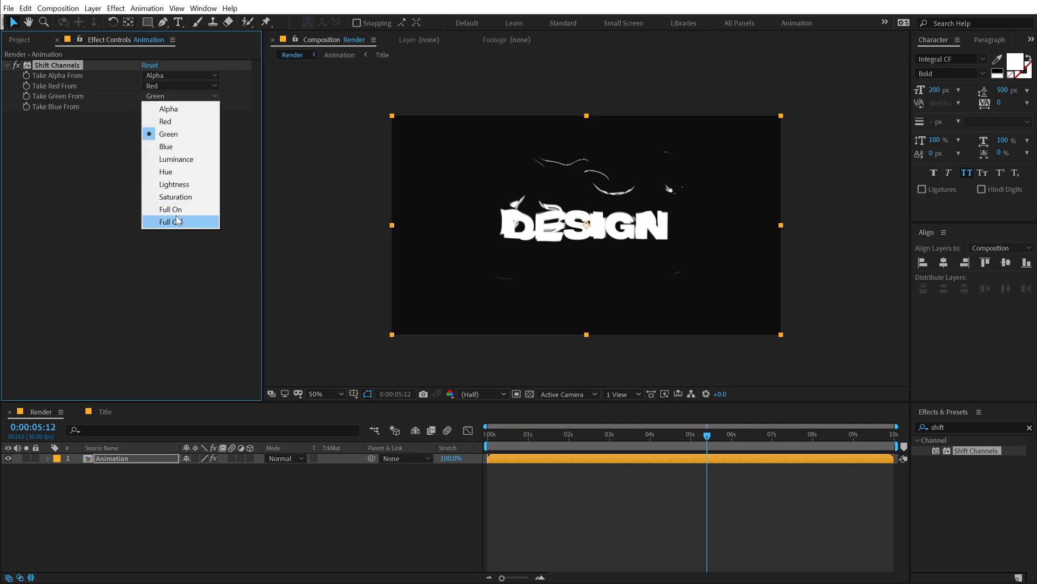
left_click(172, 221)
left_click(160, 107)
left_click(171, 232)
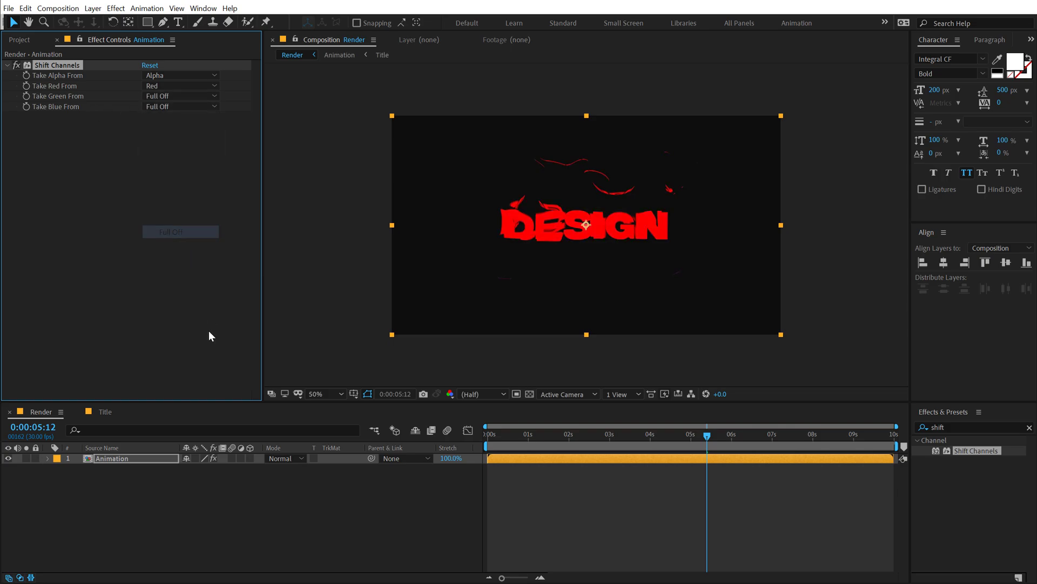
left_click(115, 464)
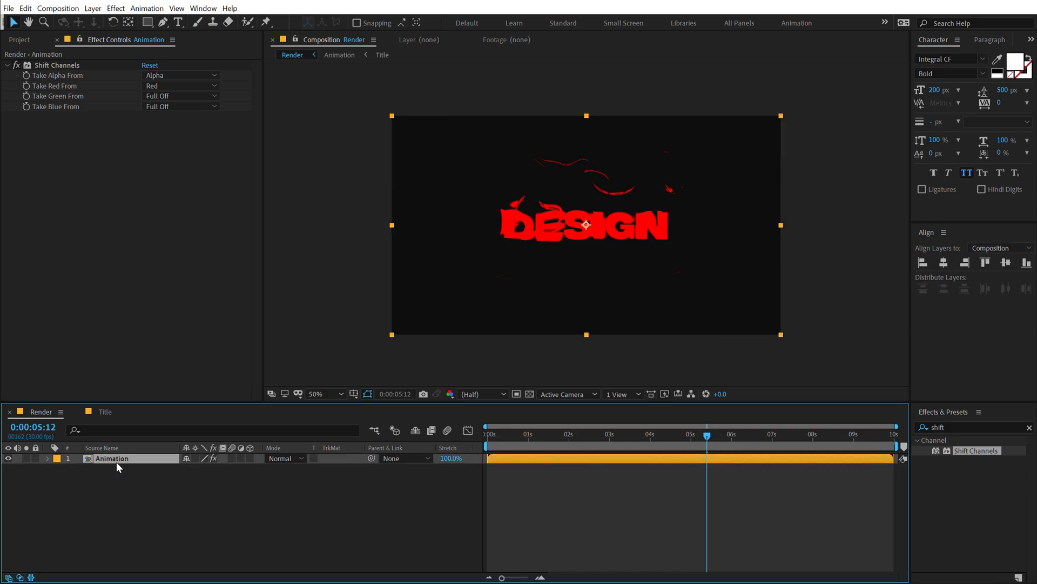
Duplicate the Animation layer and set the copy's Shift Channels to keep only Green
key("ctrl+d")
left_click(110, 468)
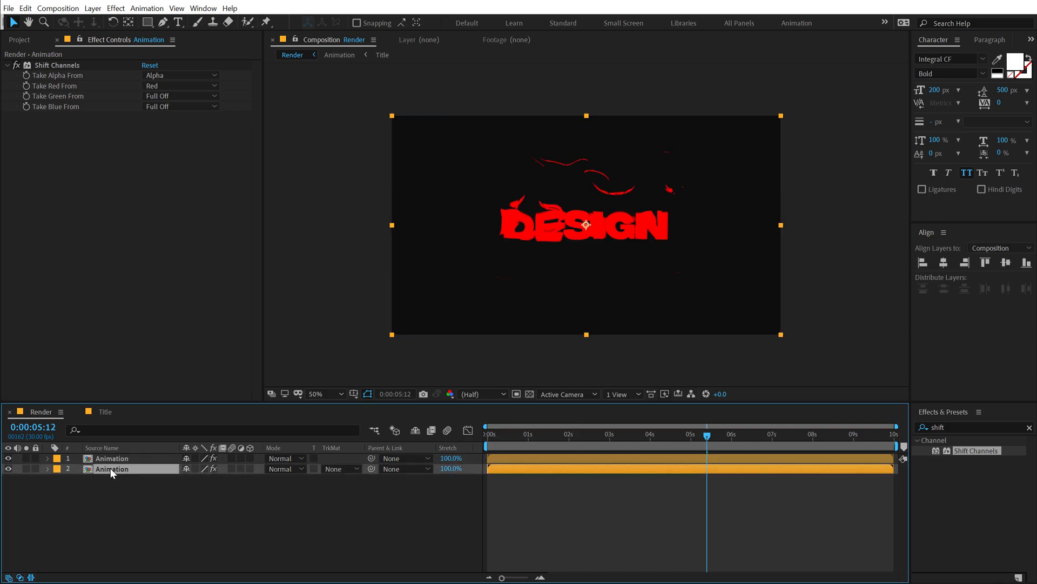
left_click(160, 86)
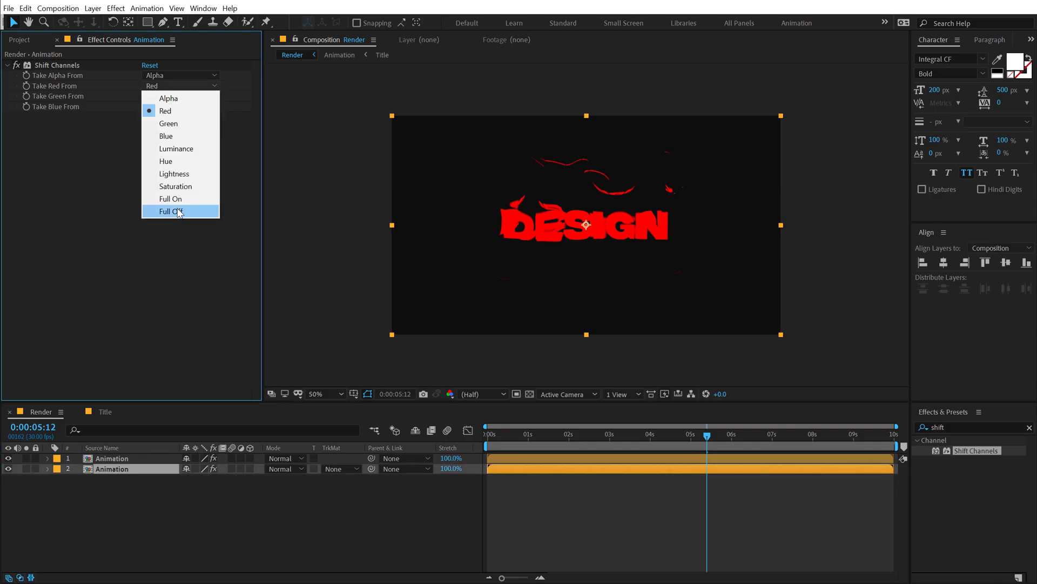
left_click(162, 208)
left_click(162, 86)
left_click(257, 102)
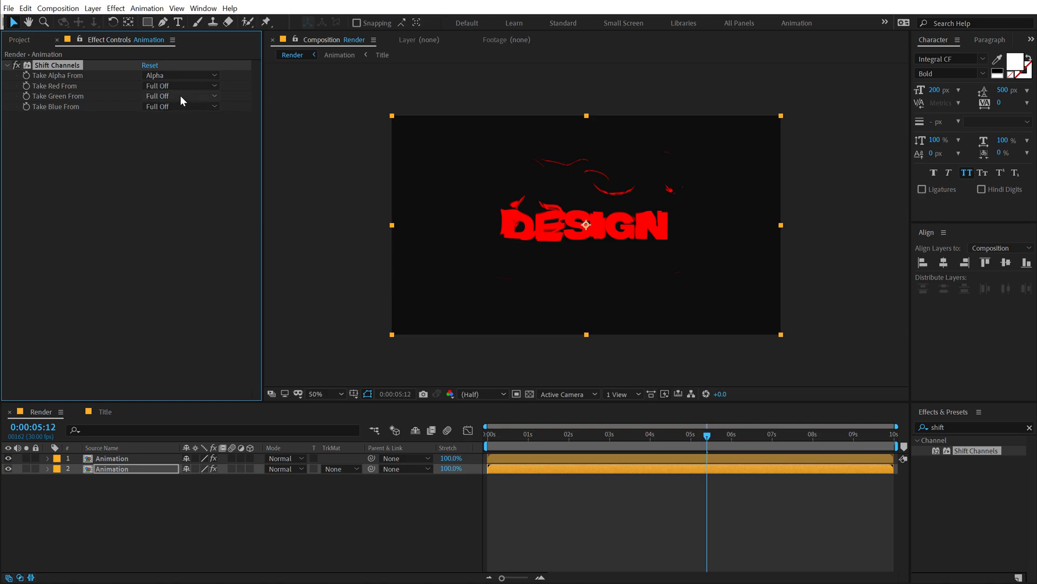
left_click(180, 96)
left_click(169, 134)
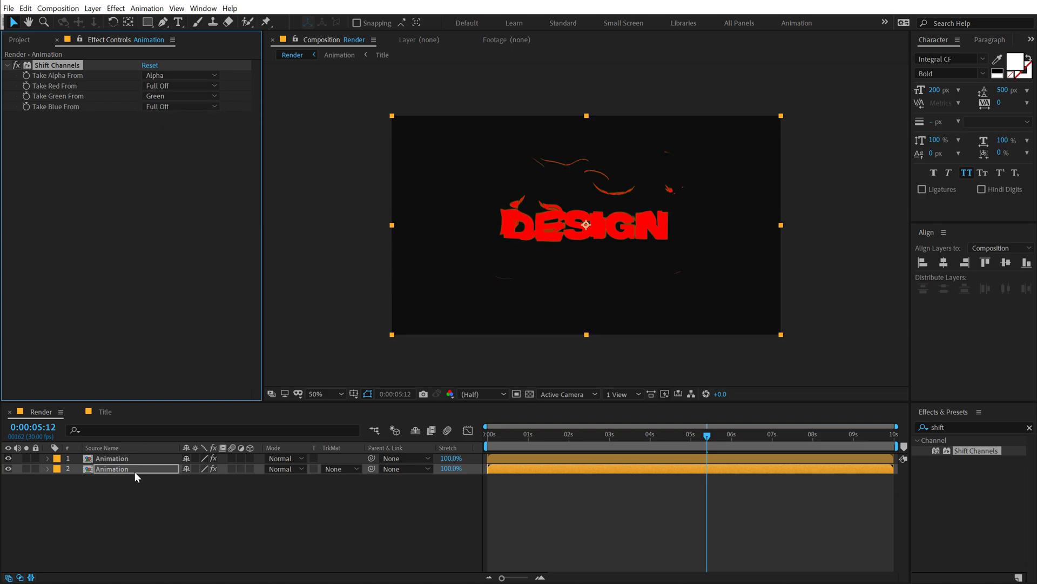
left_click(120, 470)
Duplicate again and set the third copy to keep only the Blue channel
key("ctrl+d")
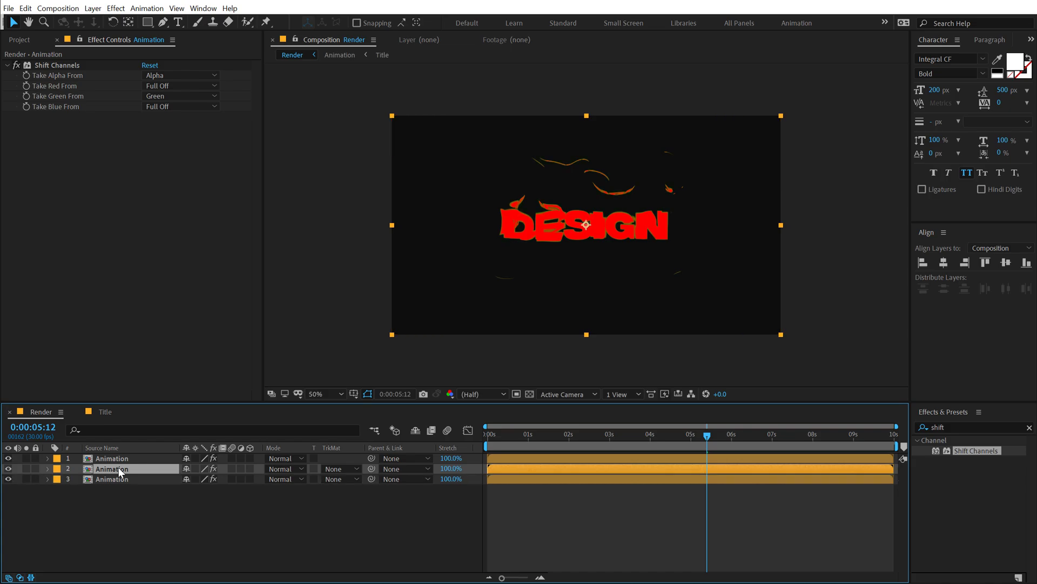
left_click(120, 479)
left_click(161, 95)
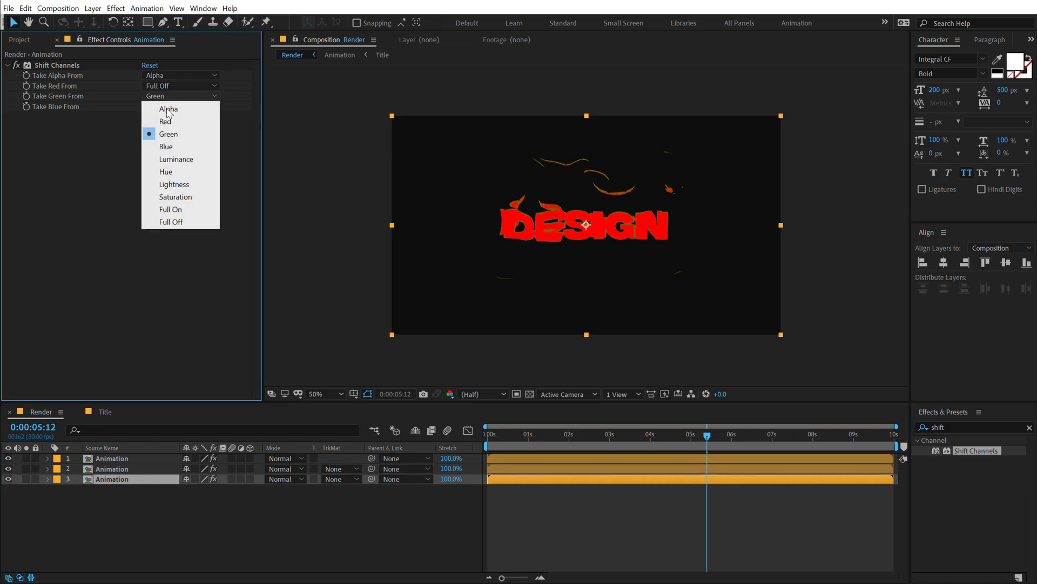
left_click(178, 220)
left_click(167, 107)
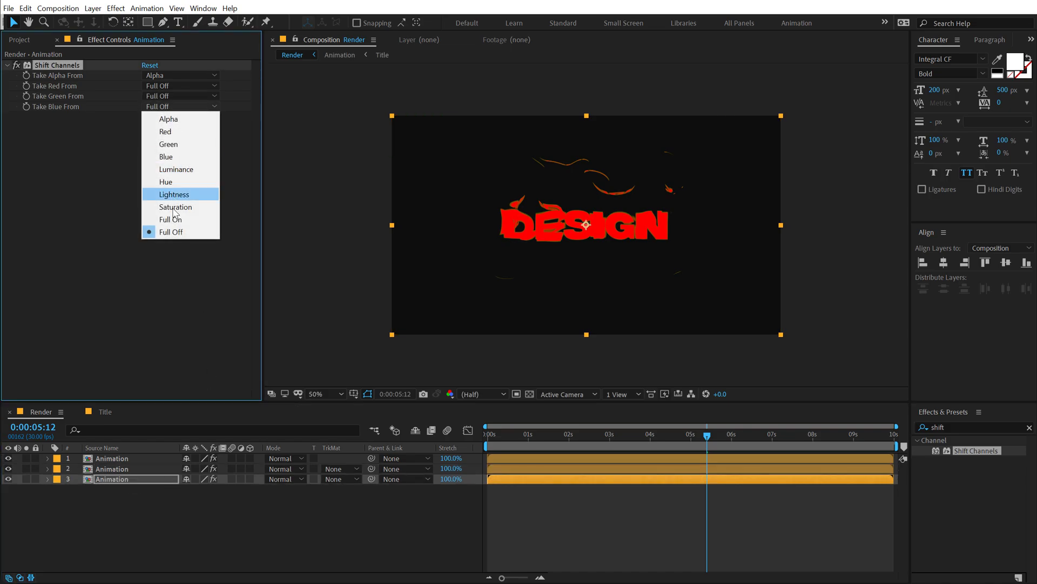
left_click(179, 156)
Set the top two Animation layers to Add blending and check DESIGN at 0:00:03:18
left_click(109, 469)
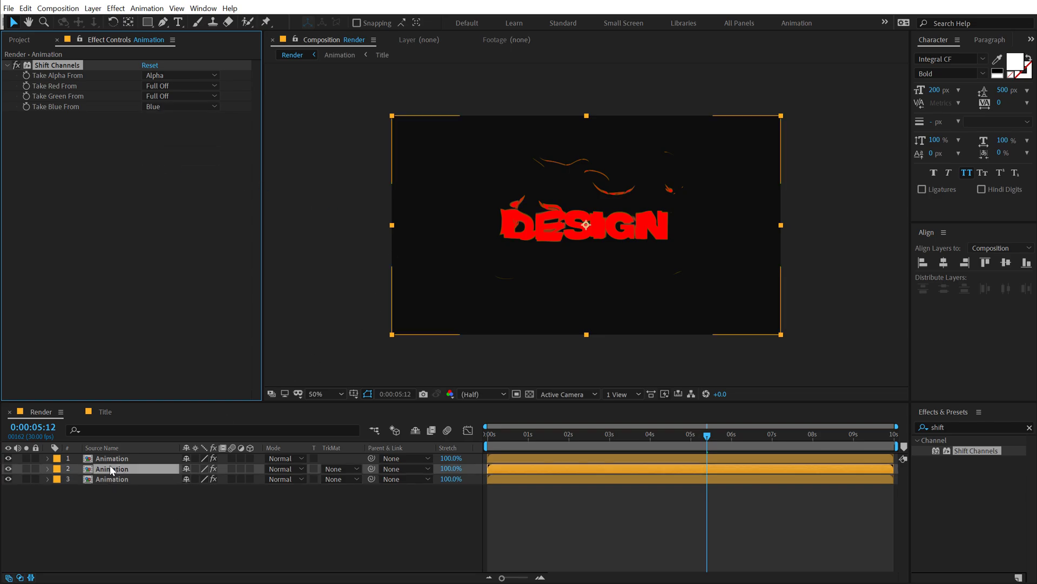
left_click(108, 460, "shift")
left_click(274, 458)
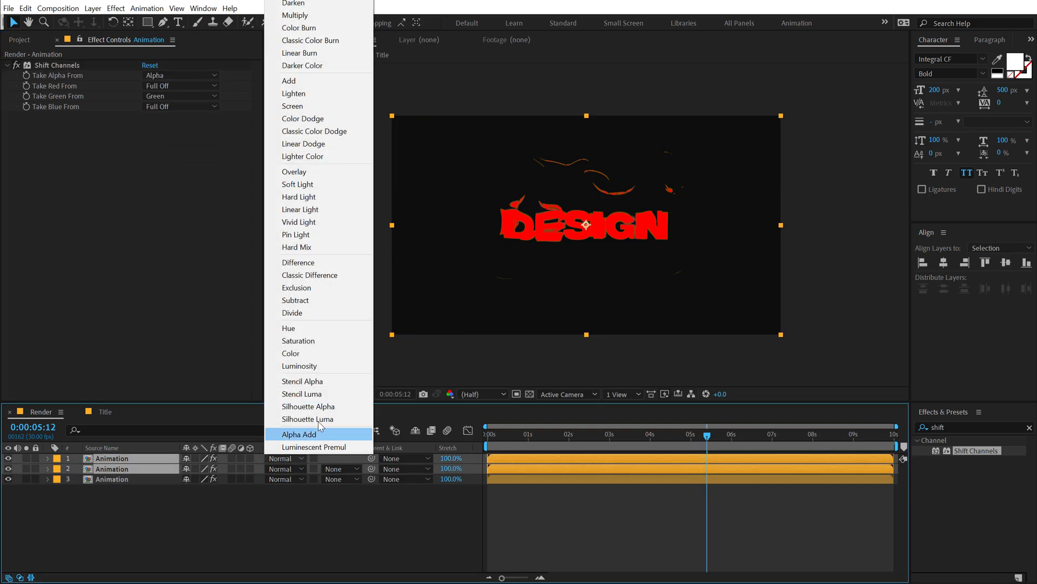
left_click(306, 80)
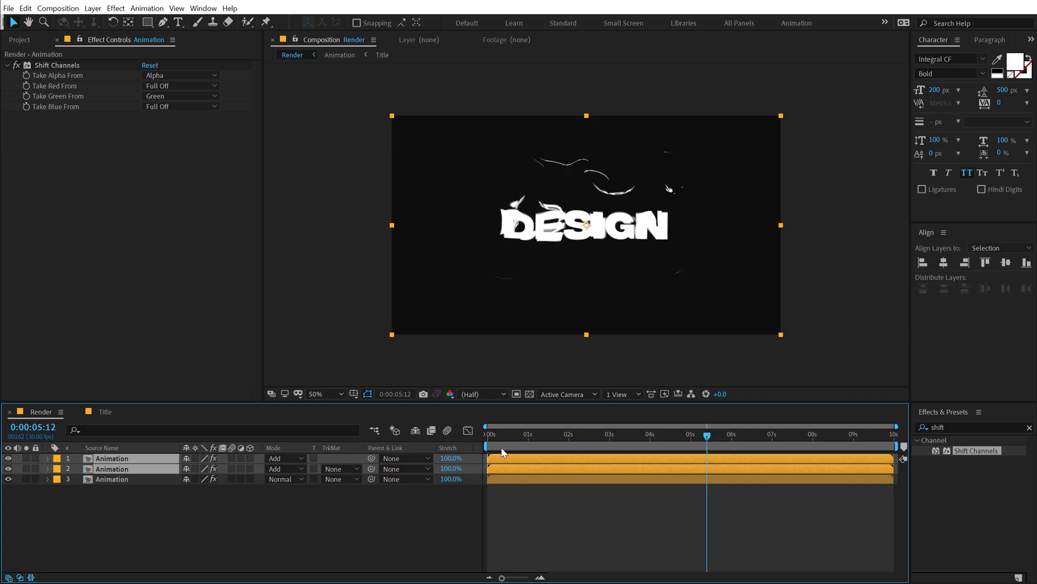
left_click_drag(508, 438, 634, 436)
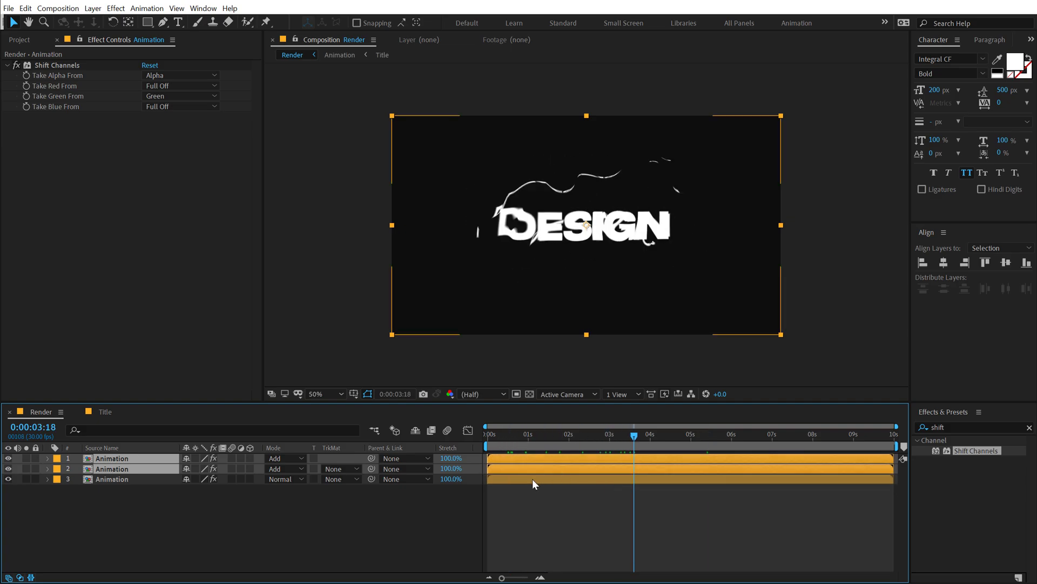
Shift the top two colour layers a few frames later, nudging the red-channel layer further
scroll(533, 479, "up", 2)
left_click_drag(588, 573, 570, 573)
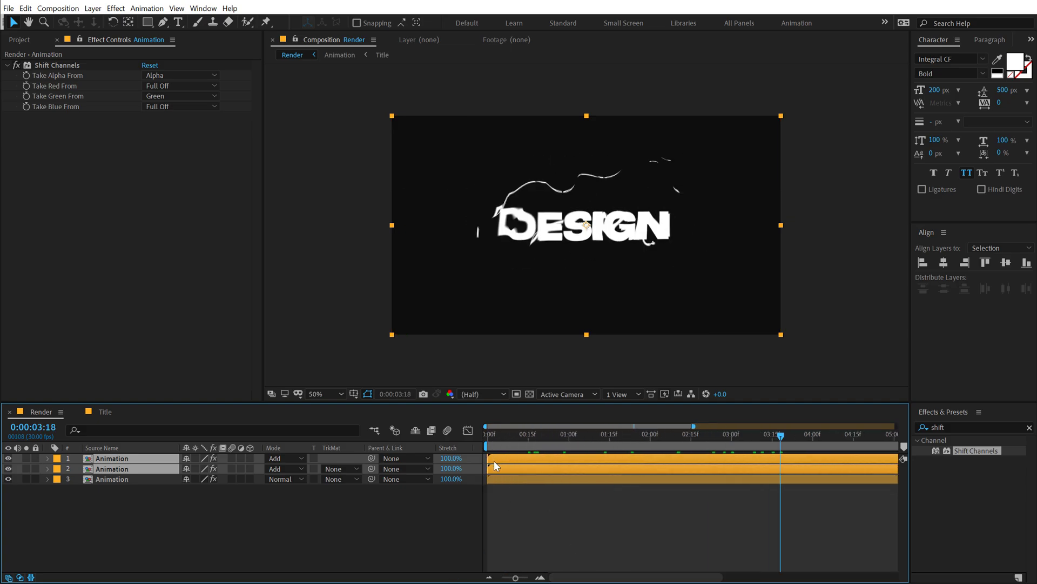
left_click_drag(495, 465, 498, 466)
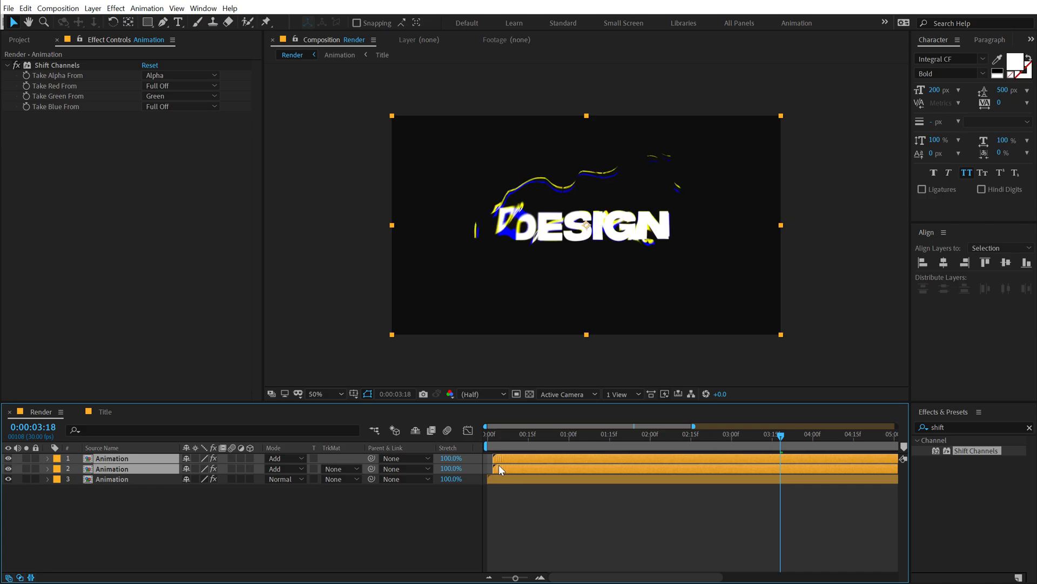
left_click(498, 489)
left_click_drag(493, 456, 726, 456)
key("minus")
End the work area around 0:00:05:16 and preview the RGB-split mercury animation
key("n")
key("space")
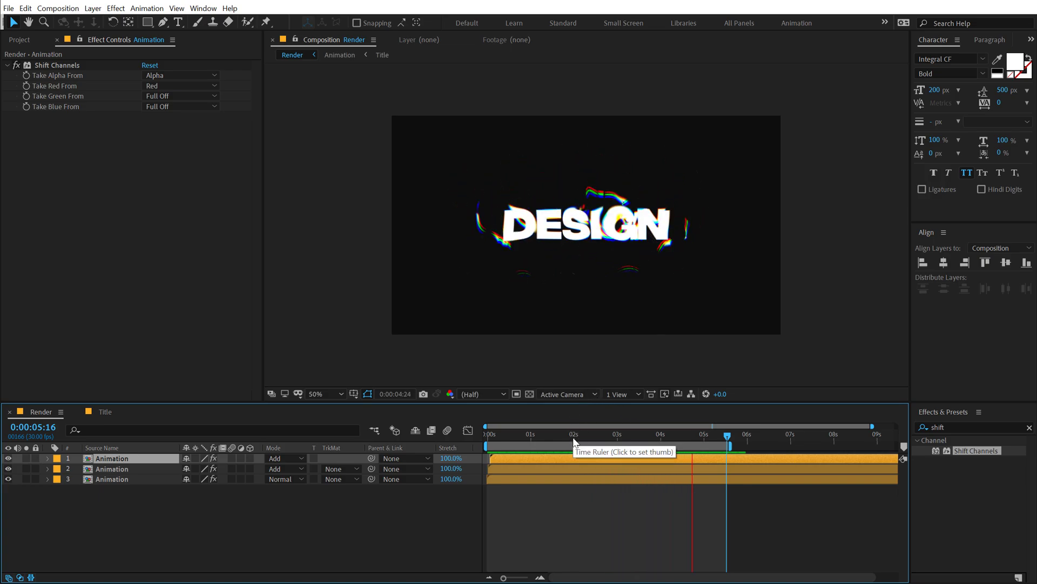
left_click(528, 440)
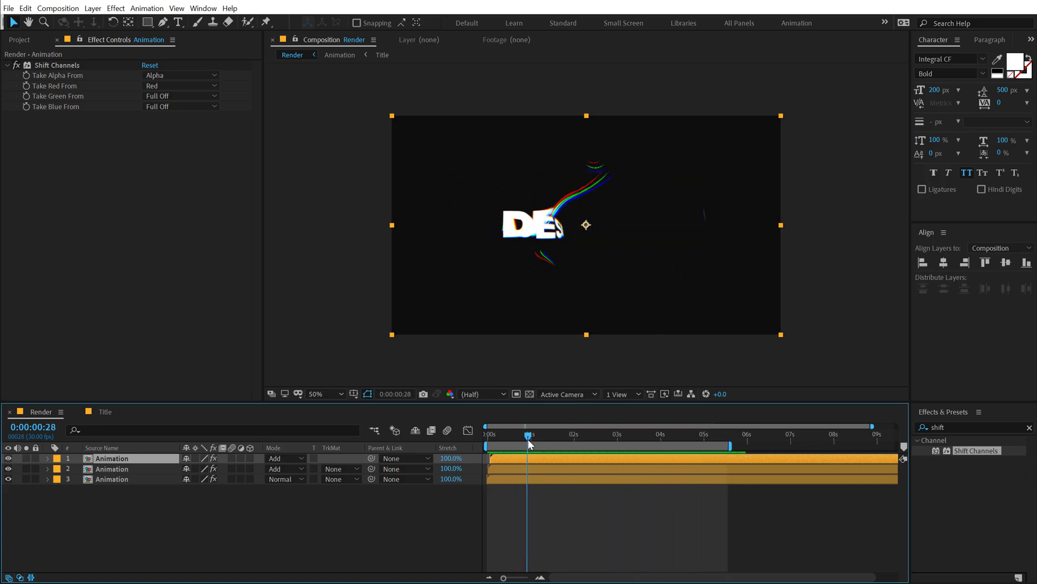
left_click_drag(528, 439, 602, 437)
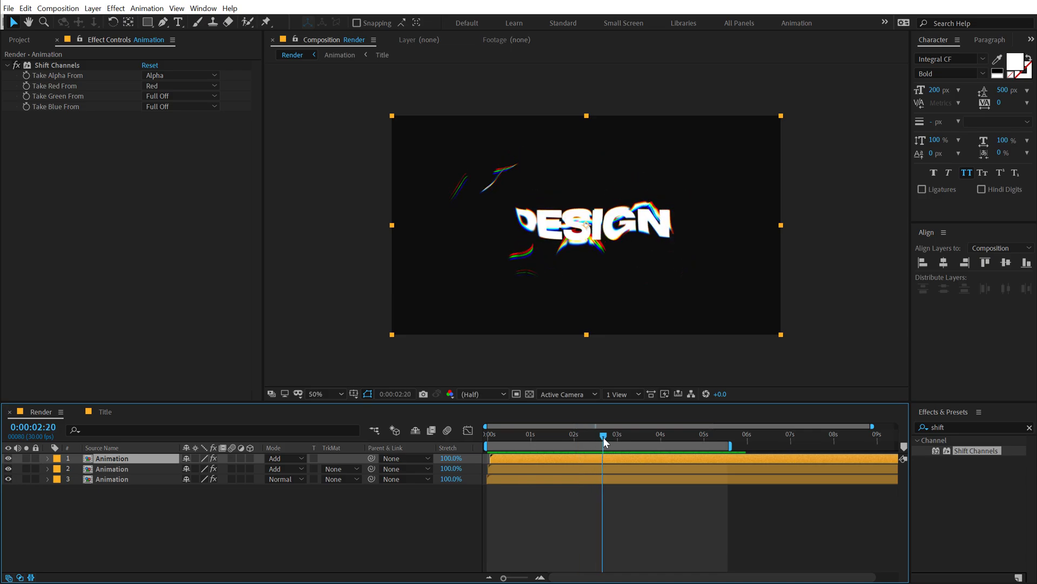
Open the Title composition inside the Animation precomp with the DESIGN text layer deselected
double_click(112, 458)
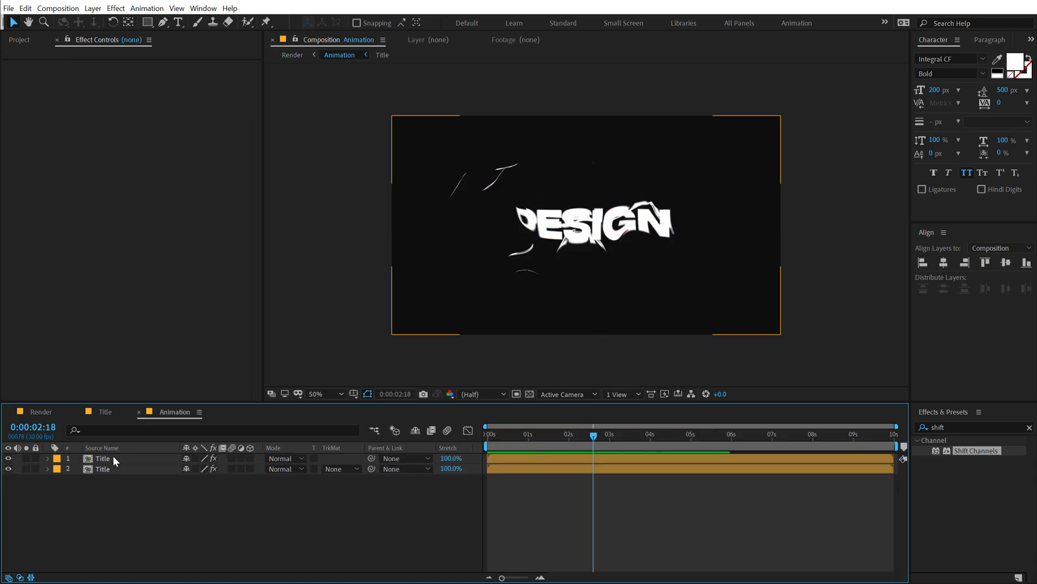
left_click(105, 412)
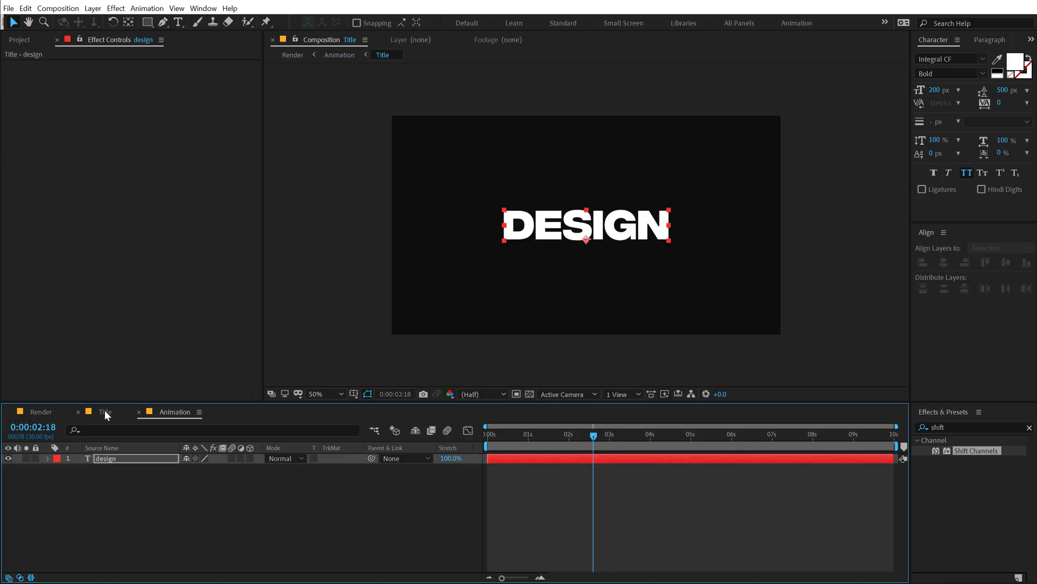
left_click(171, 520)
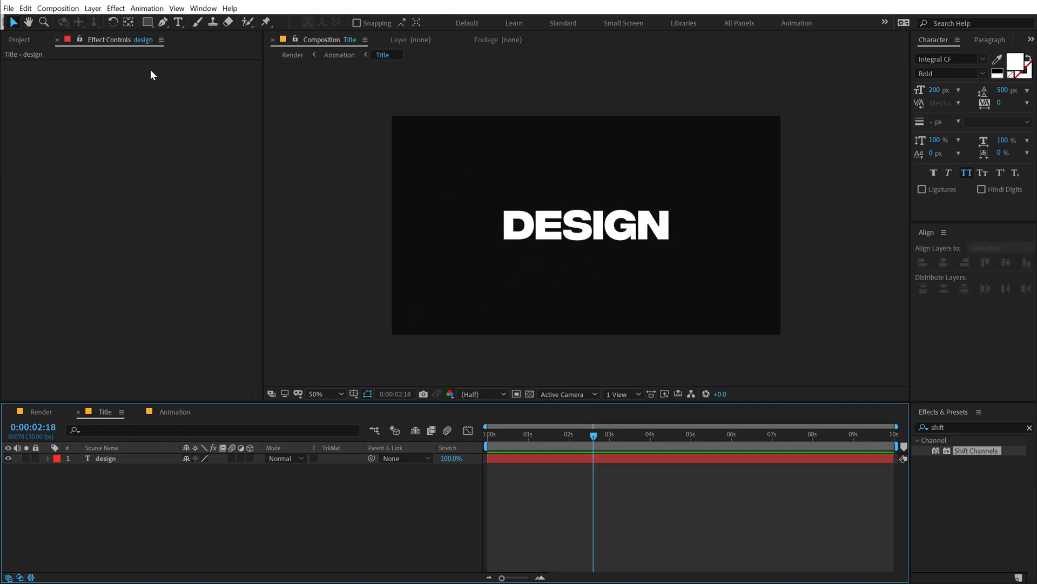
Set the Rectangle Tool stroke to 10 px white
left_click(147, 21)
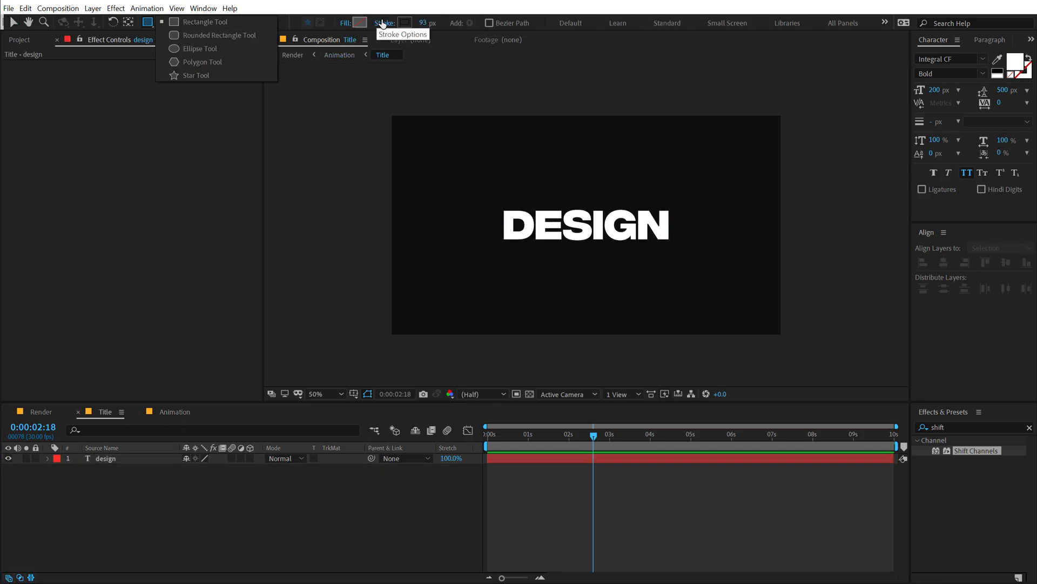
left_click(423, 23)
type("1")
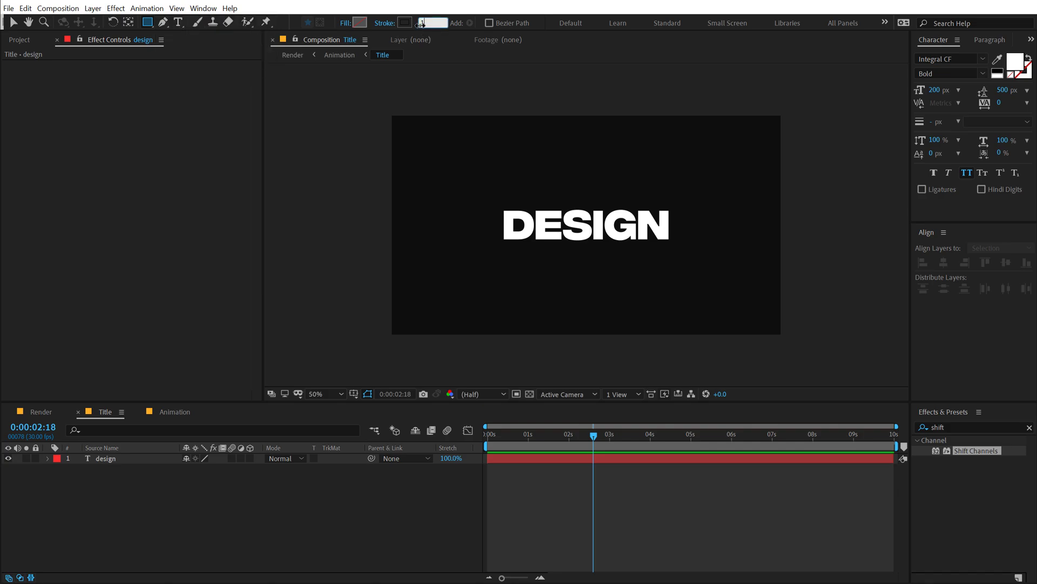
type("0")
key("Return")
left_click(406, 25)
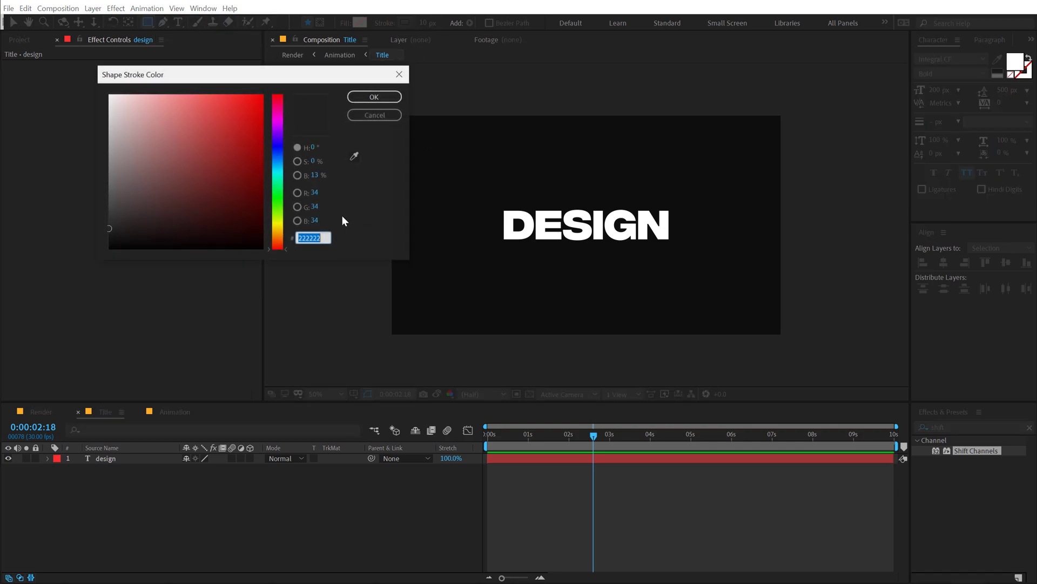
left_click_drag(111, 91, 88, 58)
left_click(375, 98)
Draw a rectangle around DESIGN, centre it horizontally and vertically, then return to Render
left_click_drag(492, 199, 684, 250)
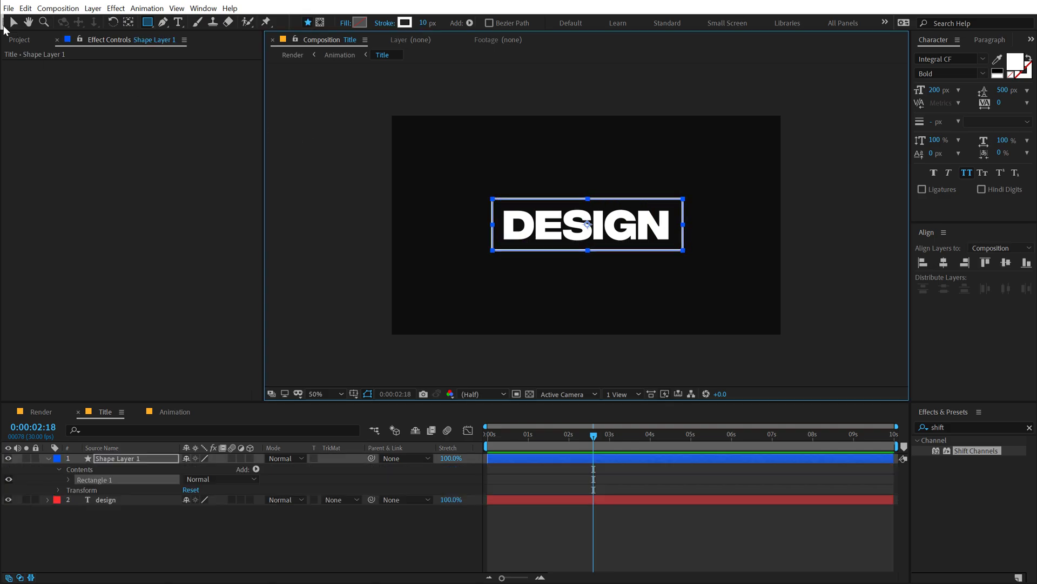
left_click(14, 24)
left_click(943, 263)
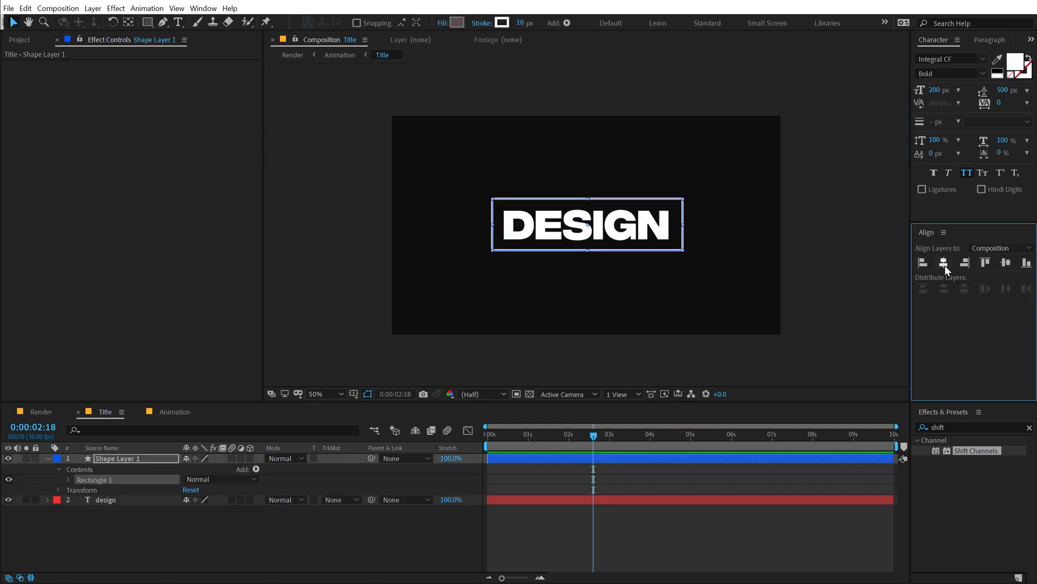
left_click(1005, 262)
left_click(49, 414)
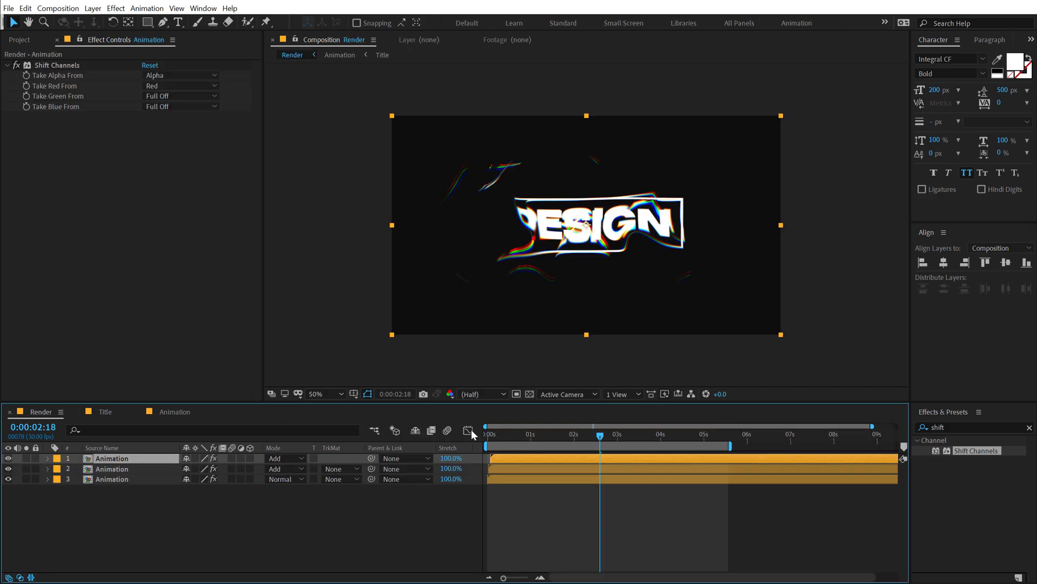
left_click_drag(502, 439, 681, 435)
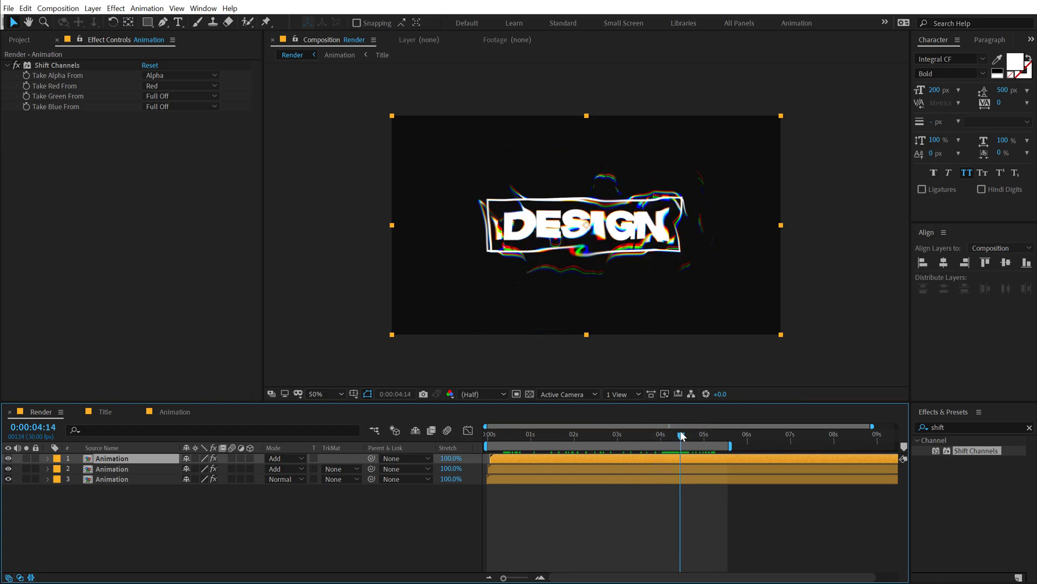